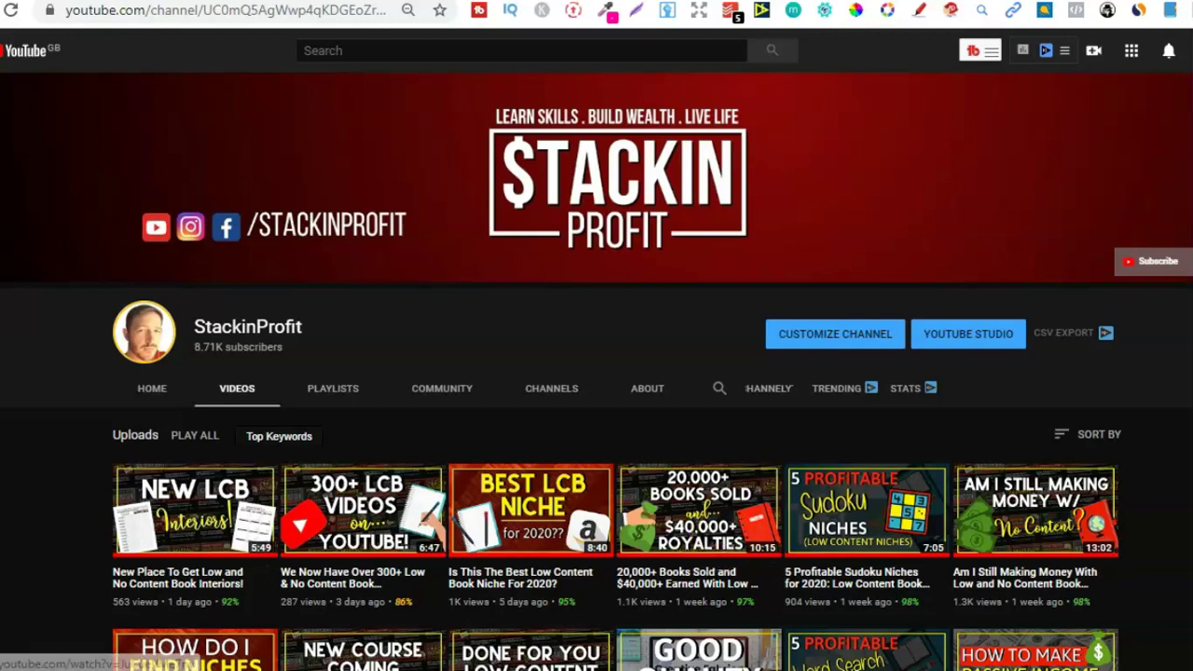
Step: Browse the uploaded videos on the StackinProfit YouTube channel, covering both recent and older uploads
{"action": "scroll", "coordinate": [764, 494], "scroll_direction": "down", "scroll_amount": 1}
{"action": "scroll", "coordinate": [596, 373], "scroll_direction": "down", "scroll_amount": 3}
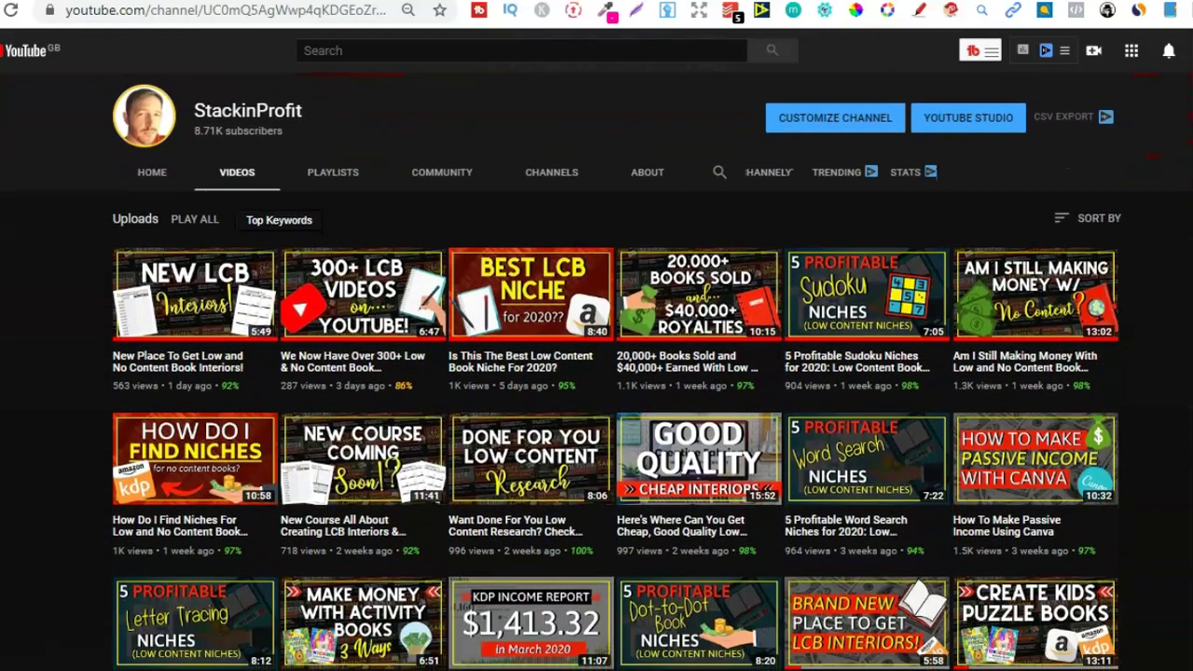
{"action": "scroll", "coordinate": [596, 373], "scroll_direction": "down", "scroll_amount": 2}
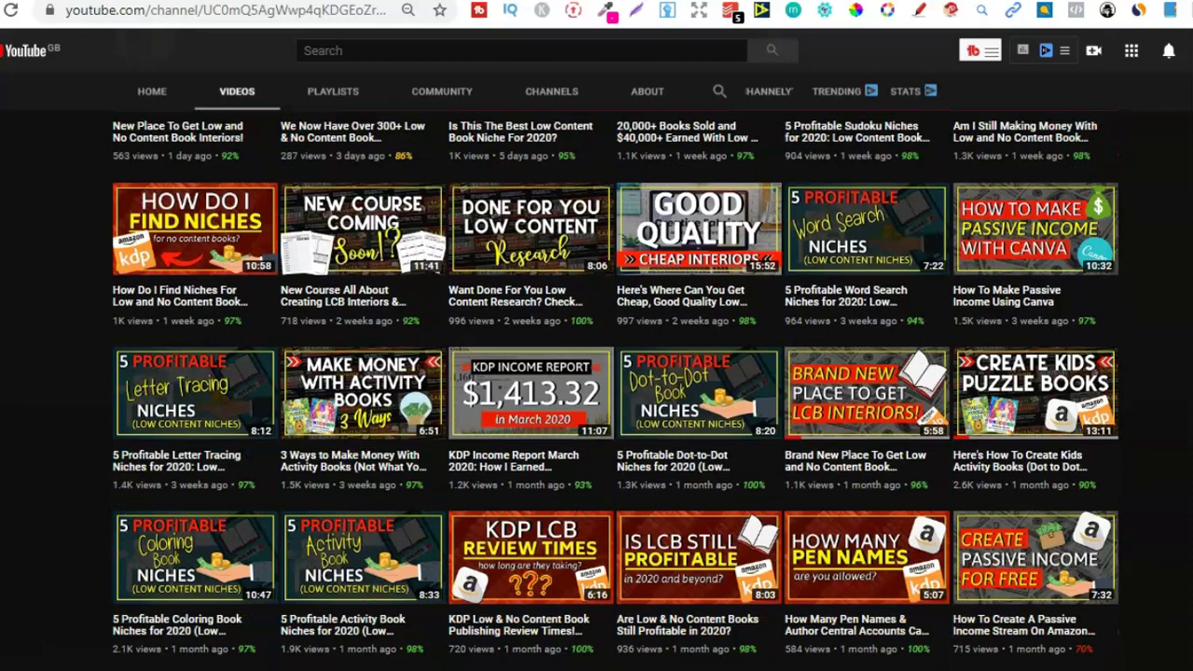
{"action": "scroll", "coordinate": [597, 372], "scroll_direction": "down", "scroll_amount": 1}
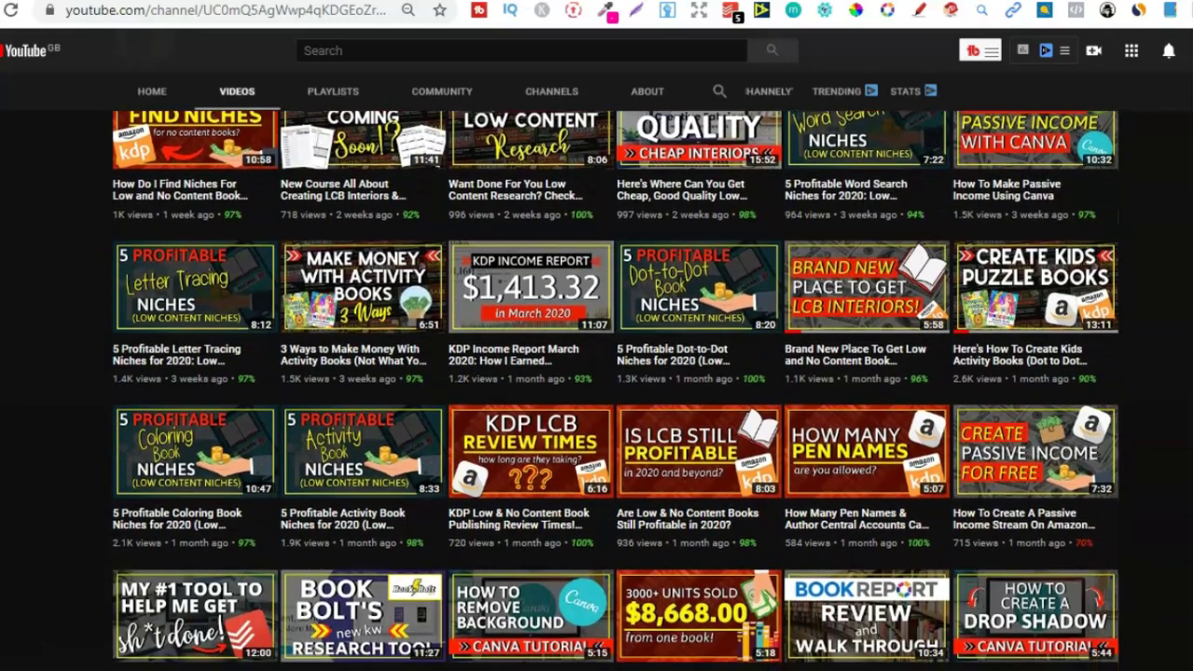
{"action": "scroll", "coordinate": [597, 373], "scroll_direction": "down", "scroll_amount": 1}
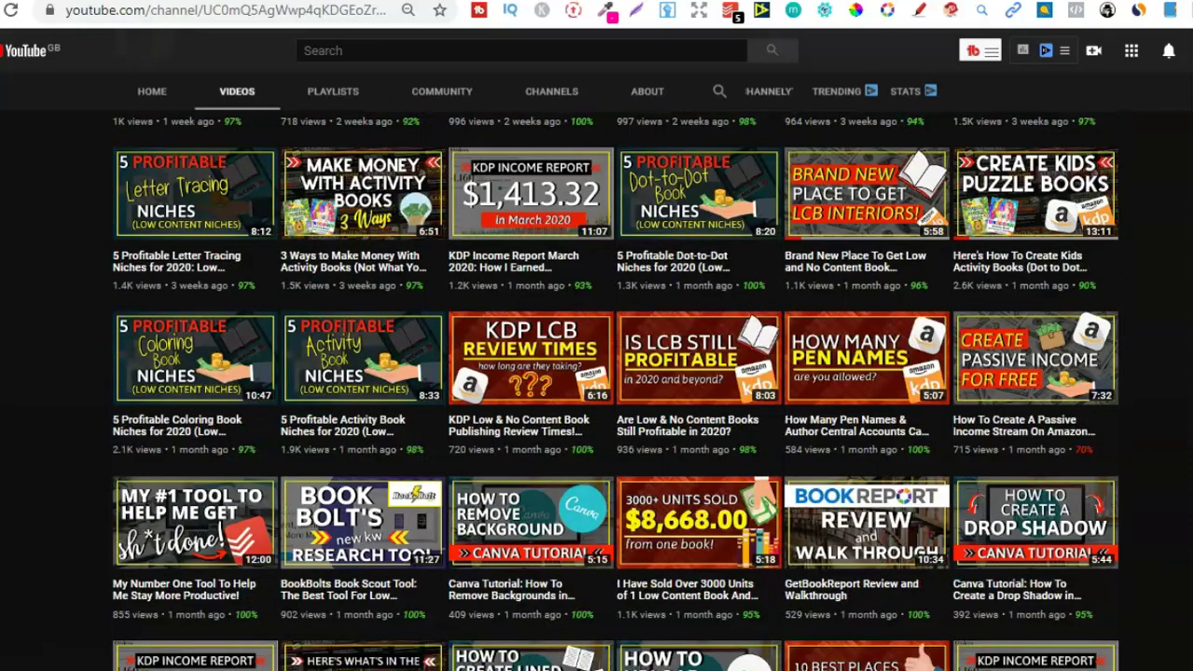
{"action": "scroll", "coordinate": [596, 373], "scroll_direction": "down", "scroll_amount": 4}
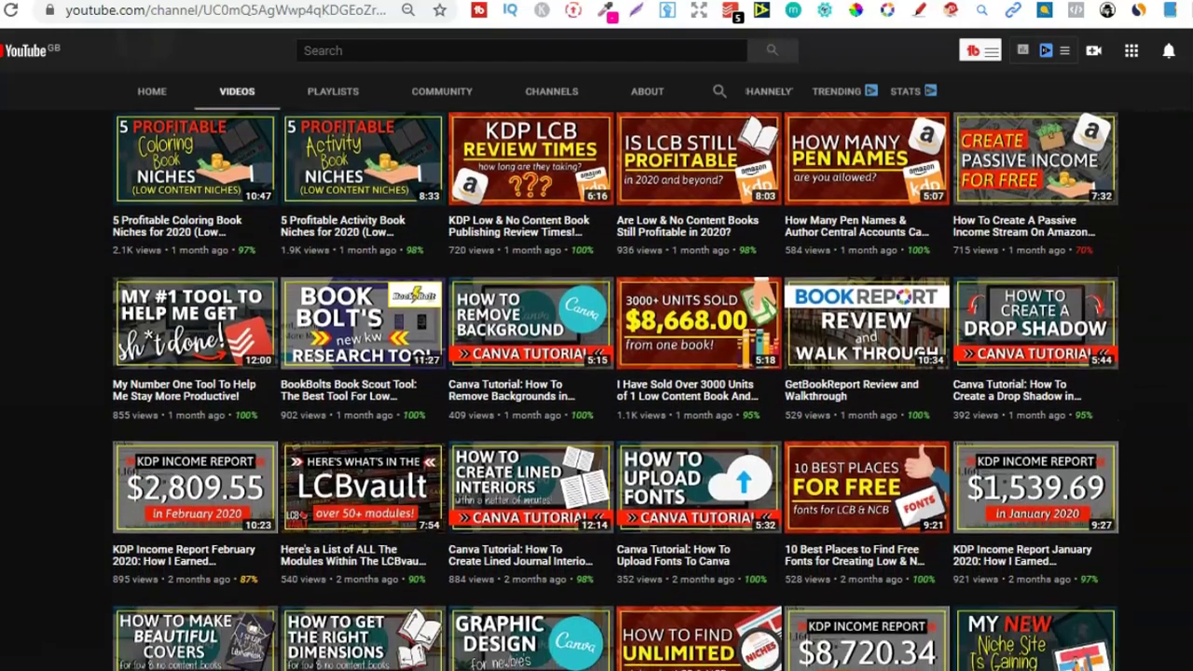
{"action": "scroll", "coordinate": [596, 373], "scroll_direction": "down", "scroll_amount": 1}
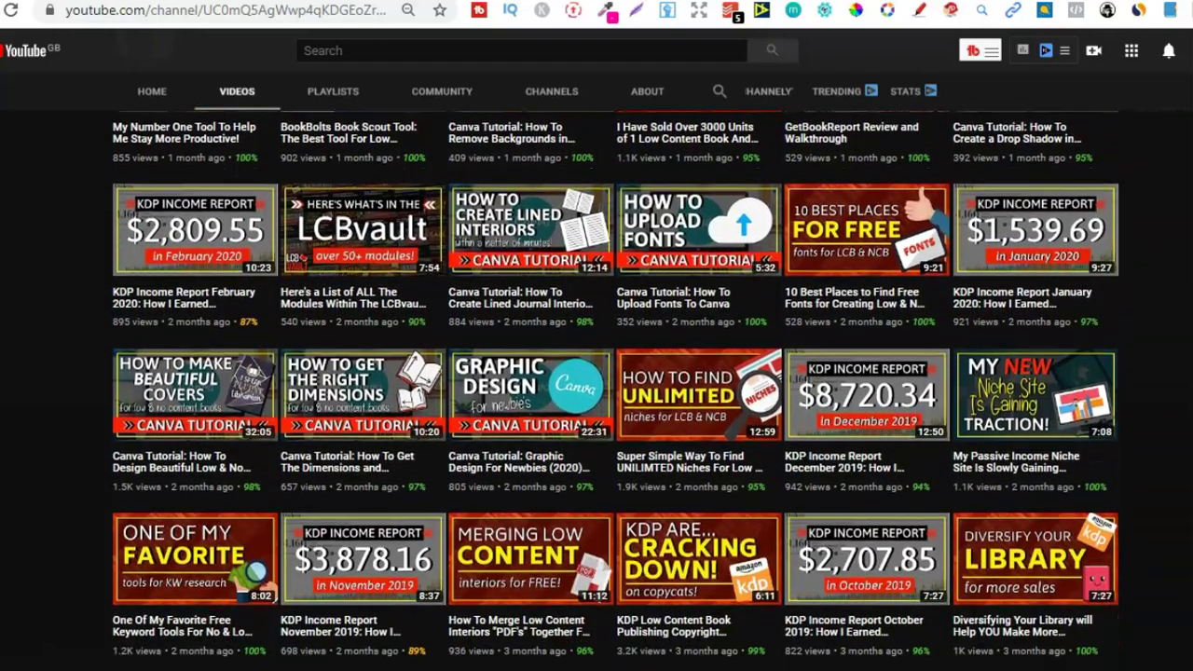
{"action": "scroll", "coordinate": [596, 373], "scroll_direction": "up", "scroll_amount": 3}
{"action": "scroll", "coordinate": [615, 390], "scroll_direction": "up", "scroll_amount": 3}
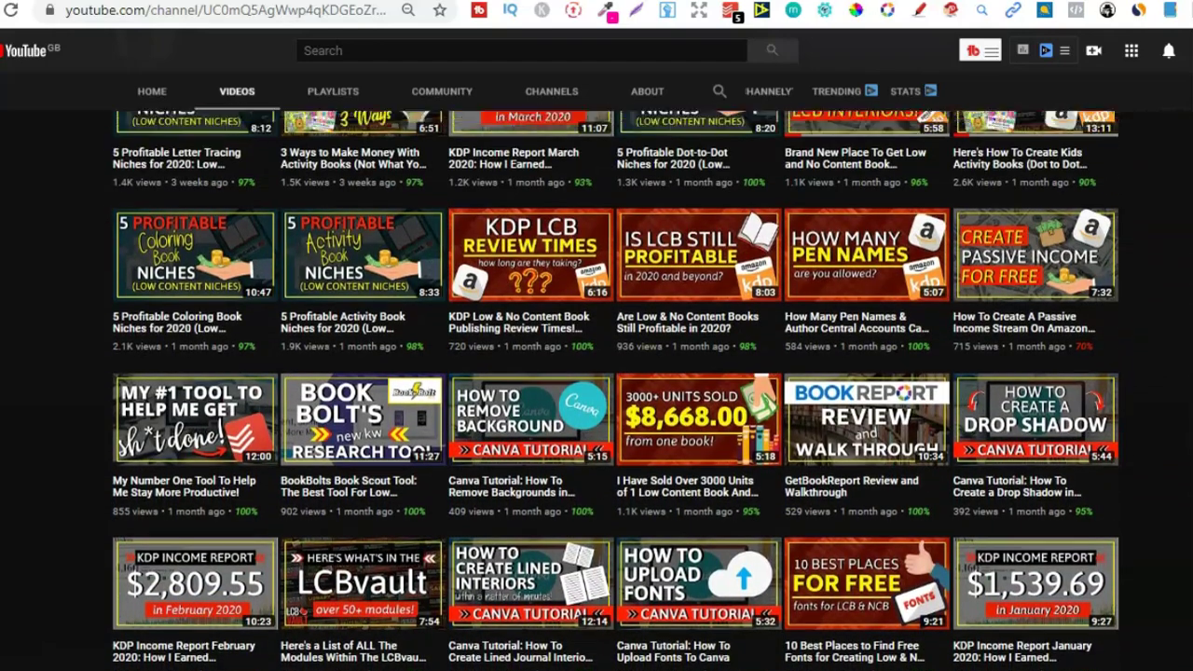
{"action": "scroll", "coordinate": [615, 390], "scroll_direction": "up", "scroll_amount": 4}
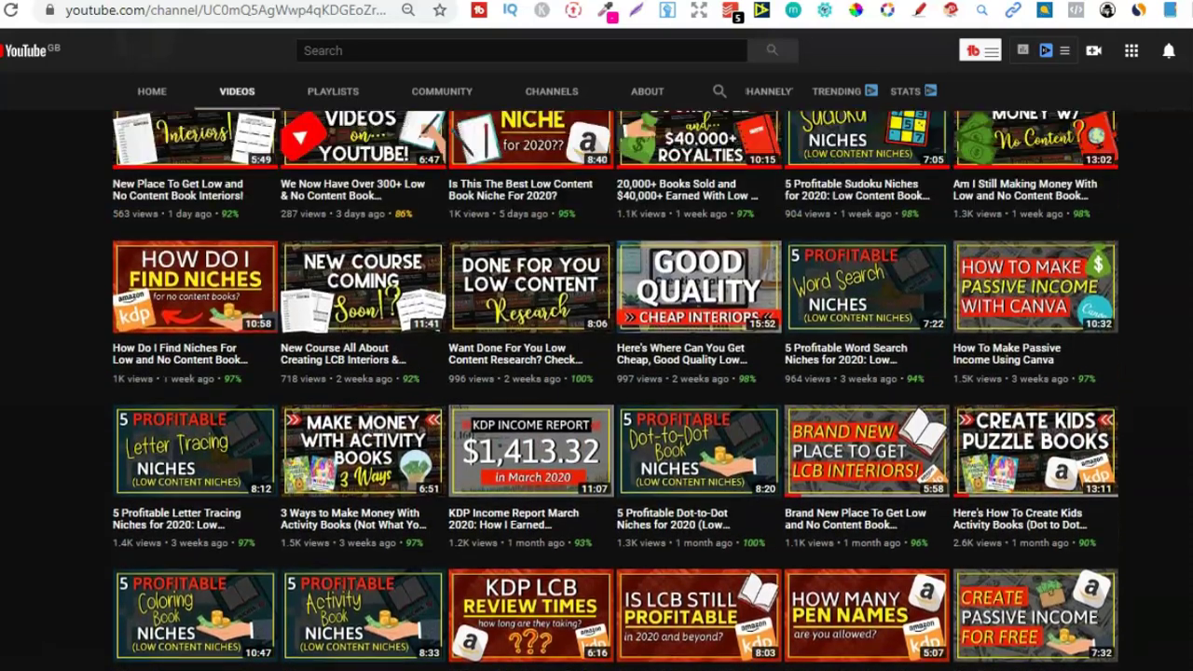
{"action": "scroll", "coordinate": [597, 373], "scroll_direction": "up", "scroll_amount": 2}
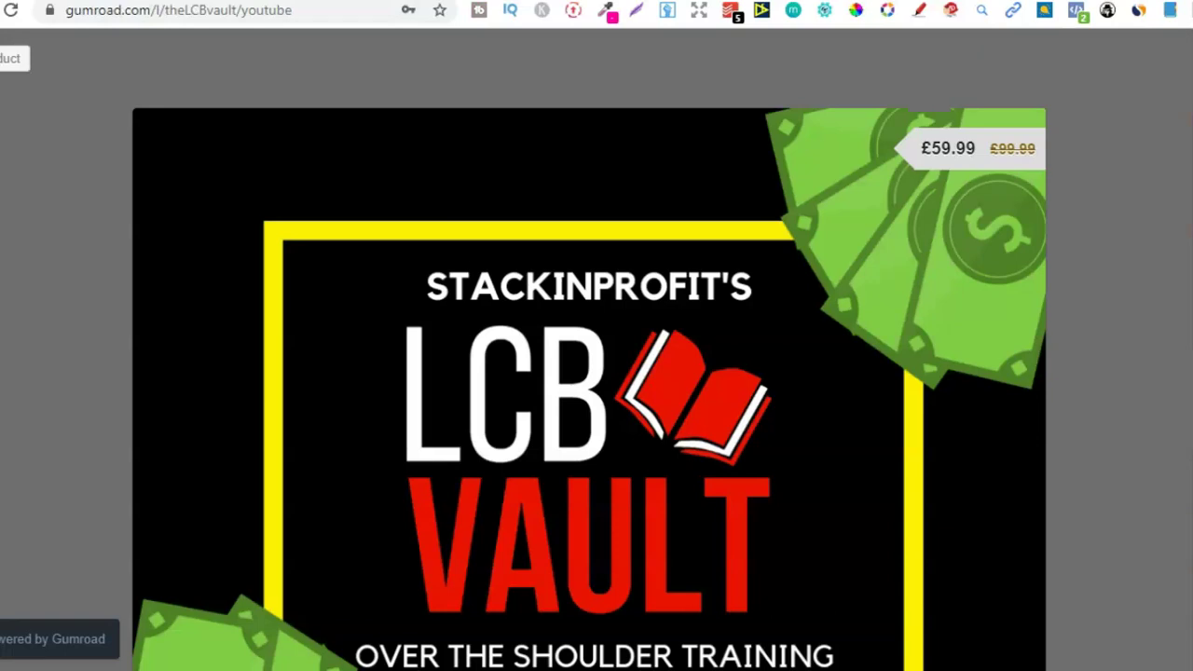
Step: Read through the LCBvault product page on Gumroad, including its description and list of training topics
{"action": "scroll", "coordinate": [596, 349], "scroll_direction": "down", "scroll_amount": 3}
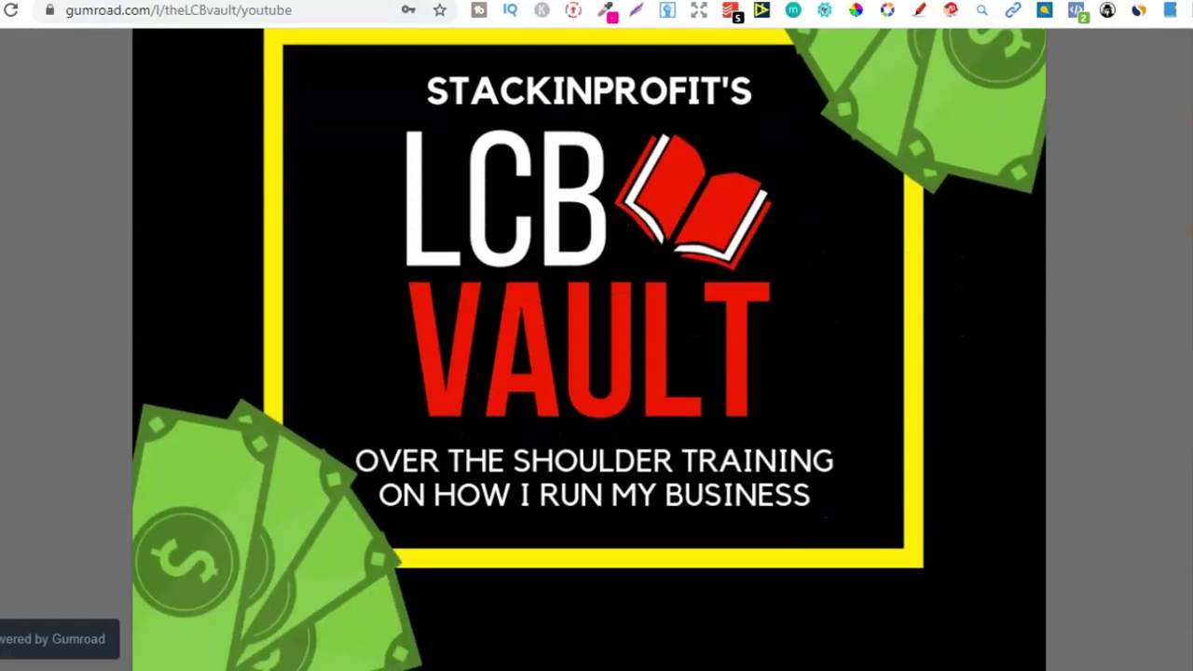
{"action": "scroll", "coordinate": [596, 349], "scroll_direction": "down", "scroll_amount": 3}
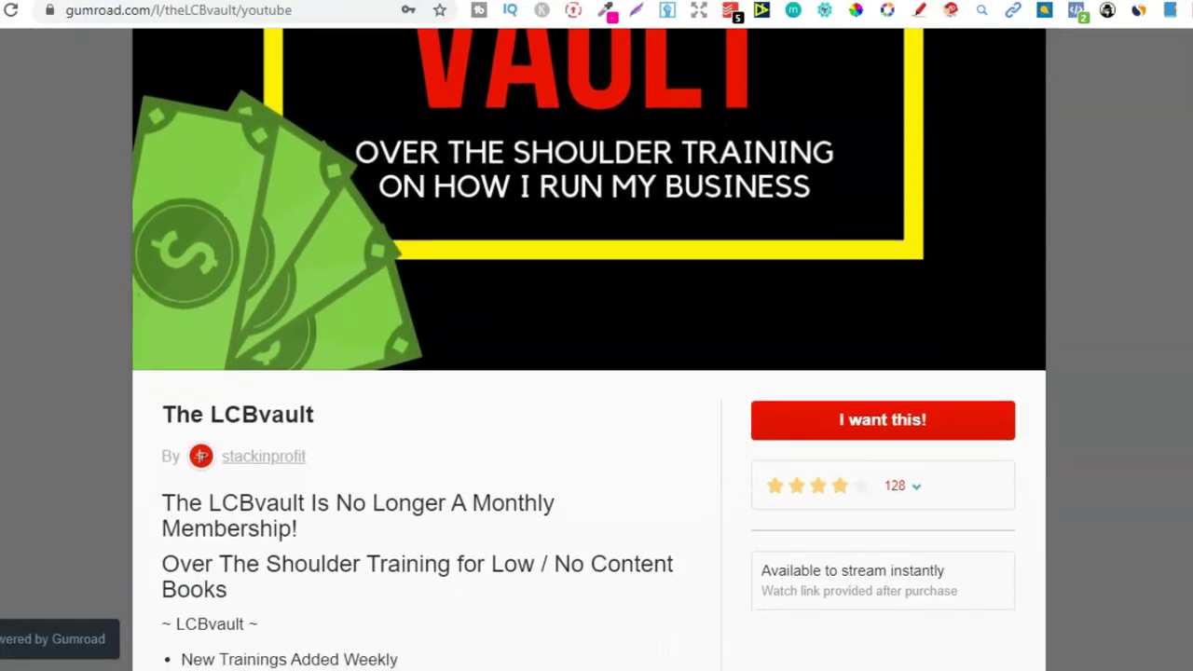
{"action": "scroll", "coordinate": [597, 348], "scroll_direction": "down", "scroll_amount": 1}
{"action": "scroll", "coordinate": [596, 348], "scroll_direction": "down", "scroll_amount": 4}
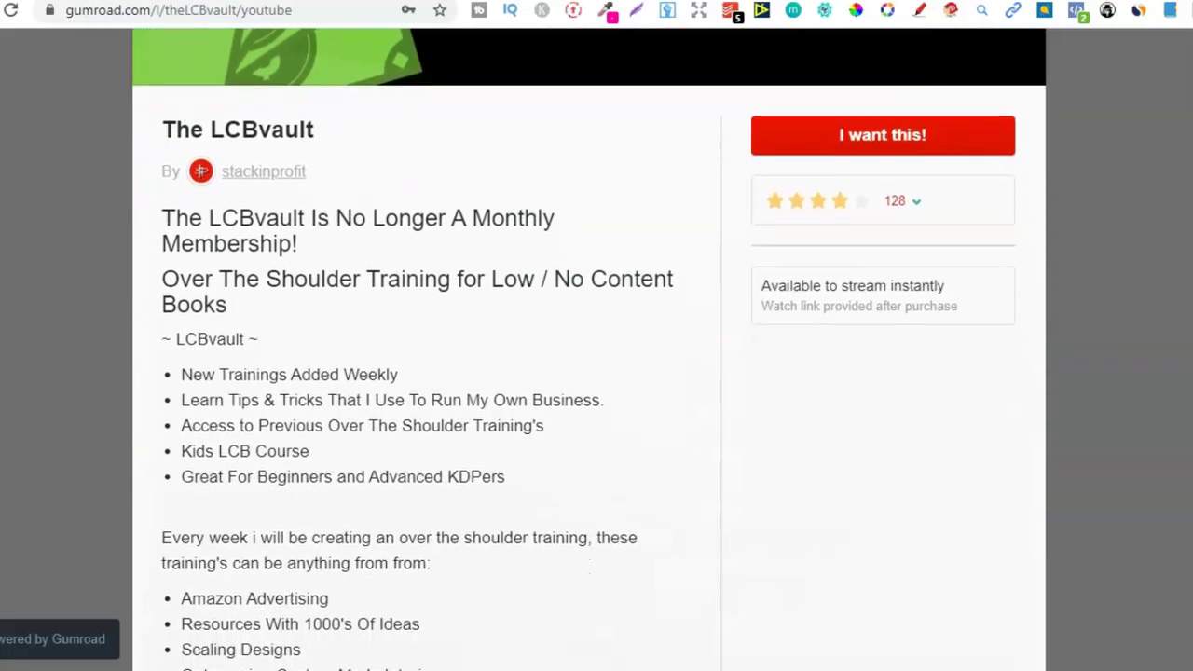
{"action": "scroll", "coordinate": [597, 349], "scroll_direction": "down", "scroll_amount": 1}
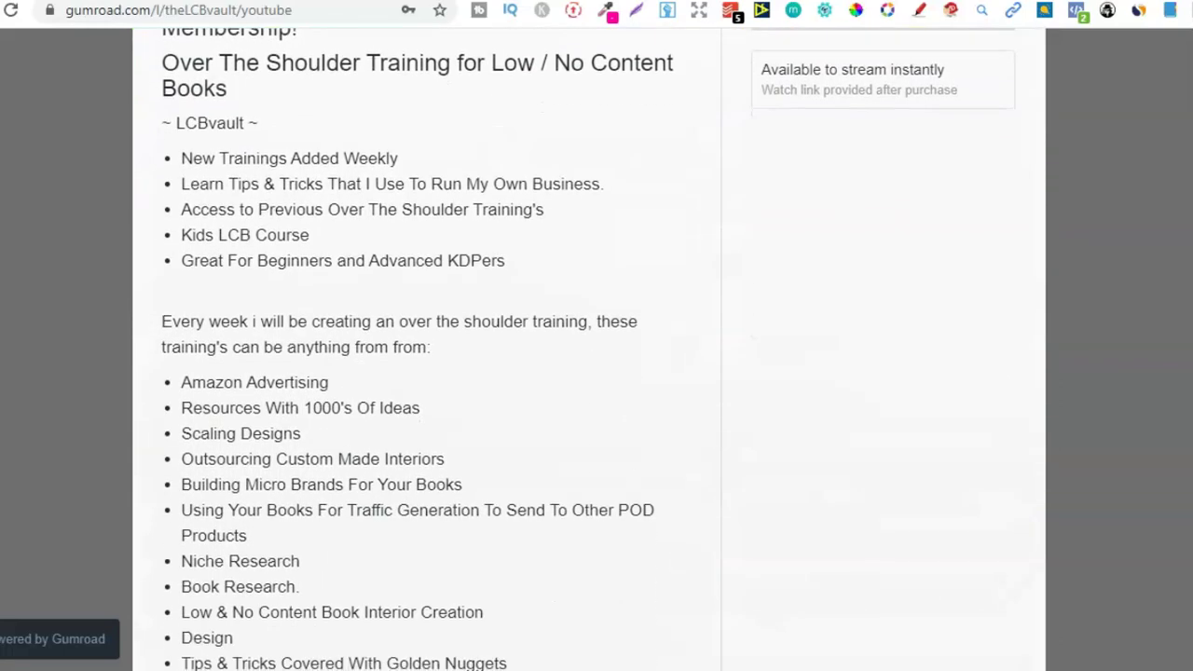
{"action": "scroll", "coordinate": [597, 348], "scroll_direction": "down", "scroll_amount": 3}
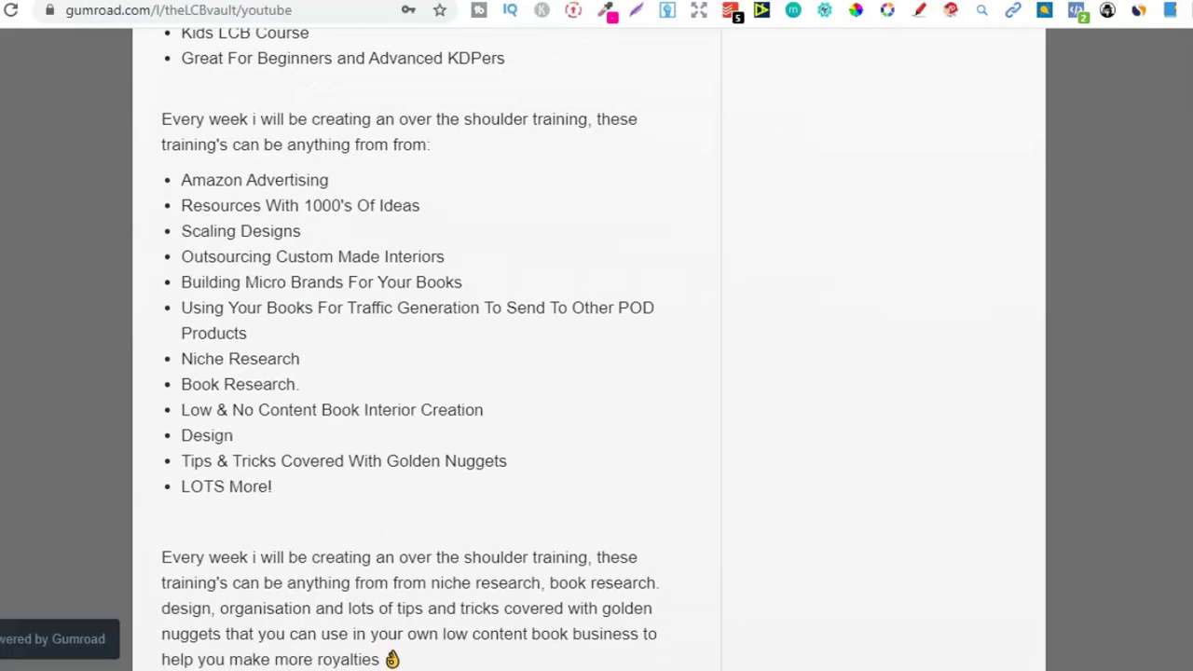
{"action": "scroll", "coordinate": [596, 349], "scroll_direction": "up", "scroll_amount": 7}
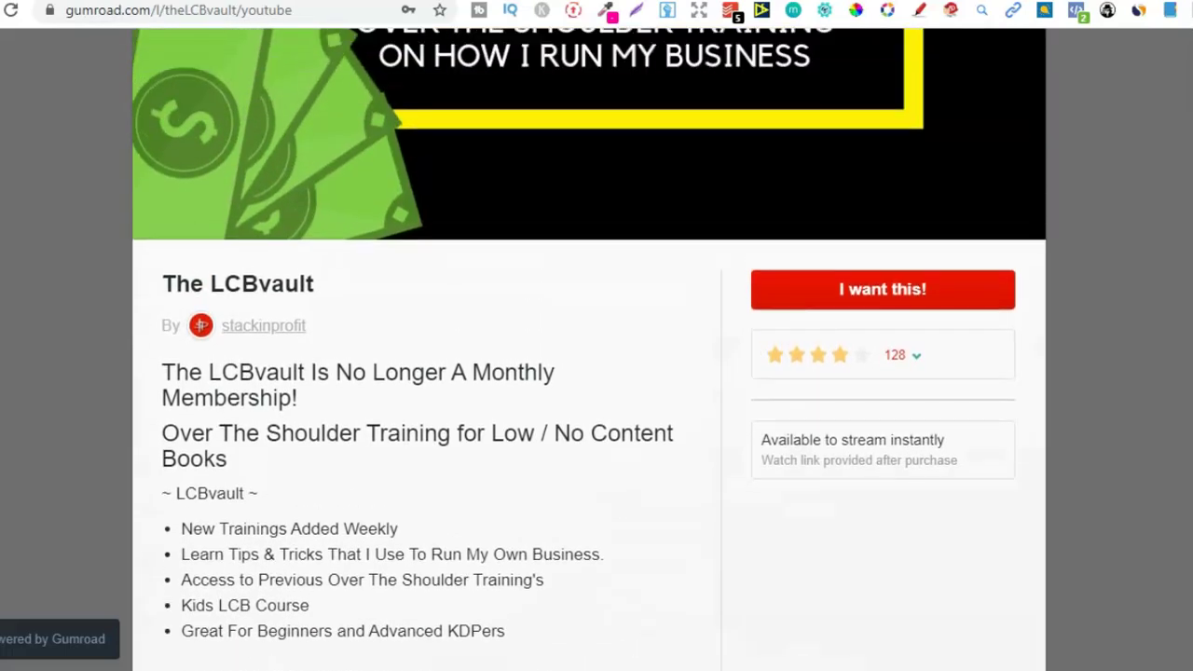
{"action": "scroll", "coordinate": [597, 349], "scroll_direction": "up", "scroll_amount": 3}
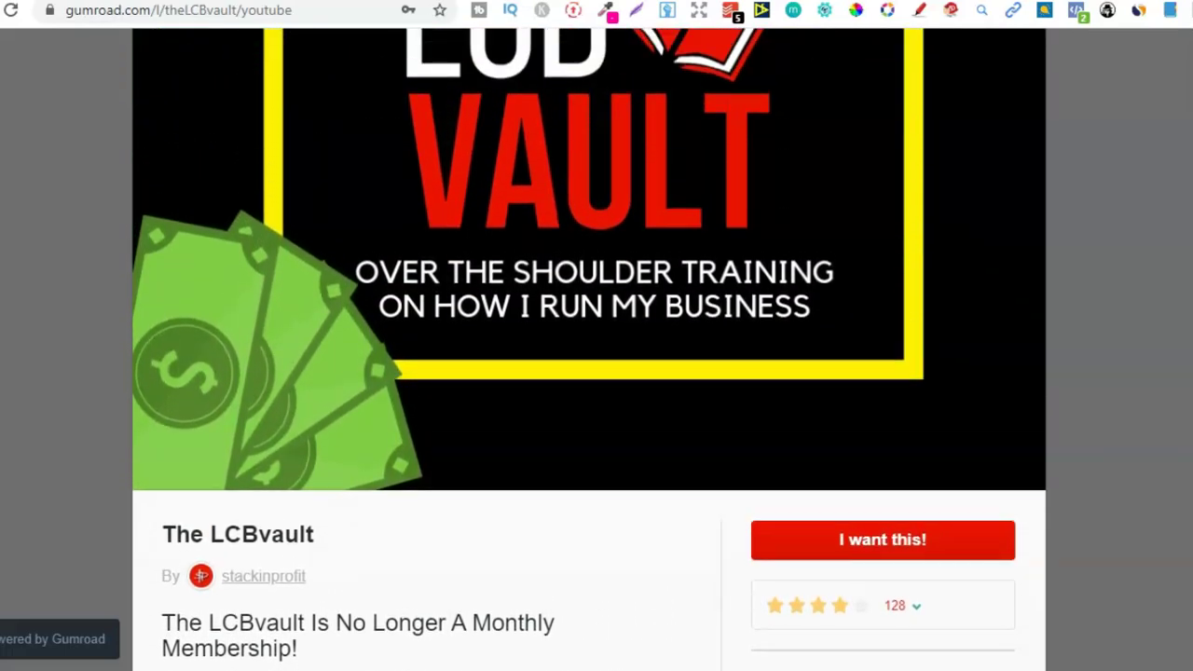
{"action": "scroll", "coordinate": [596, 348], "scroll_direction": "up", "scroll_amount": 2}
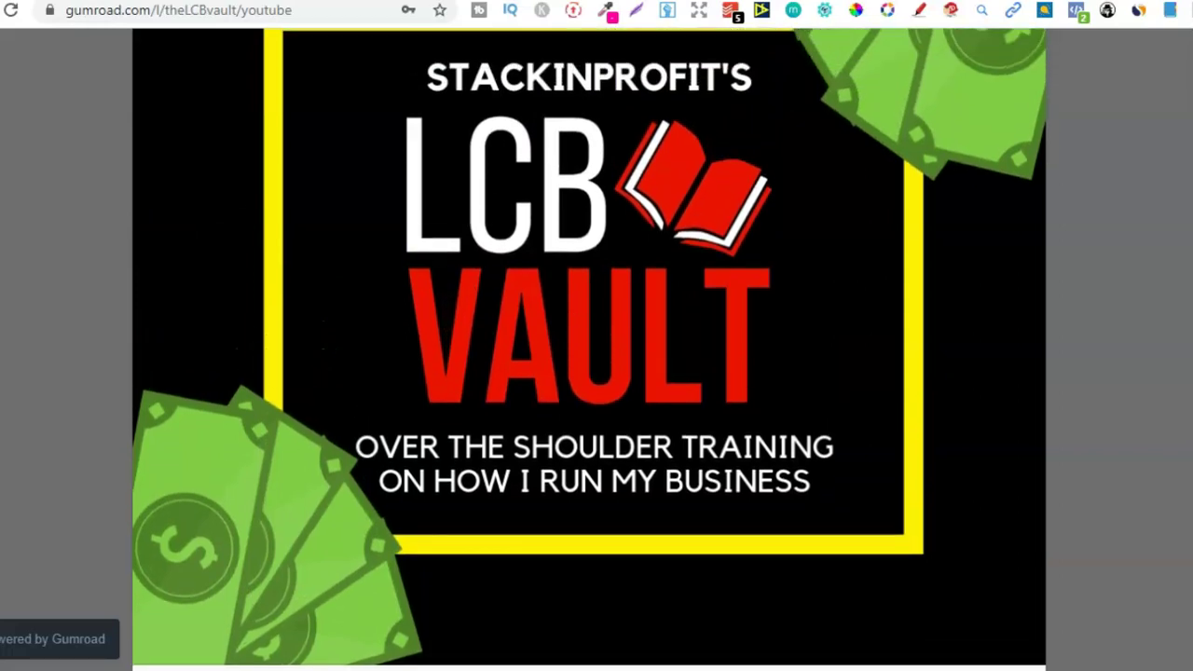
{"action": "scroll", "coordinate": [596, 349], "scroll_direction": "up", "scroll_amount": 1}
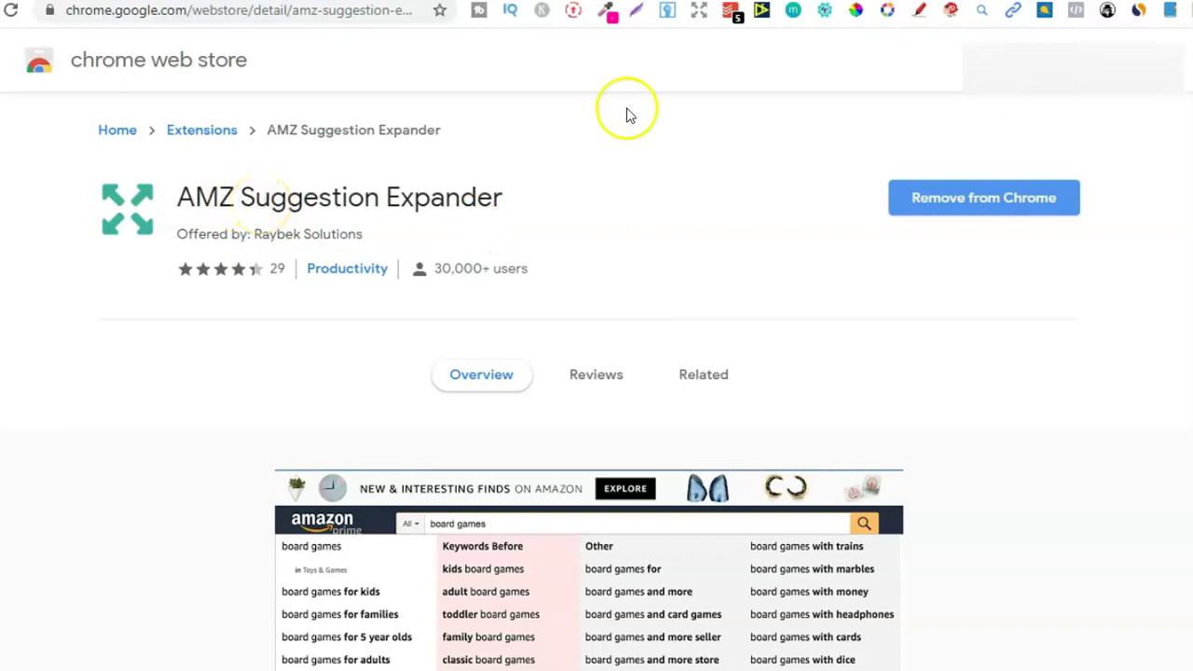
Step: Look over the AMZ Suggestion Expander extension page, and enter "nurse gifts" in Amazon's search to list expanded keyword suggestions
{"action": "scroll", "coordinate": [566, 326], "scroll_direction": "down", "scroll_amount": 3}
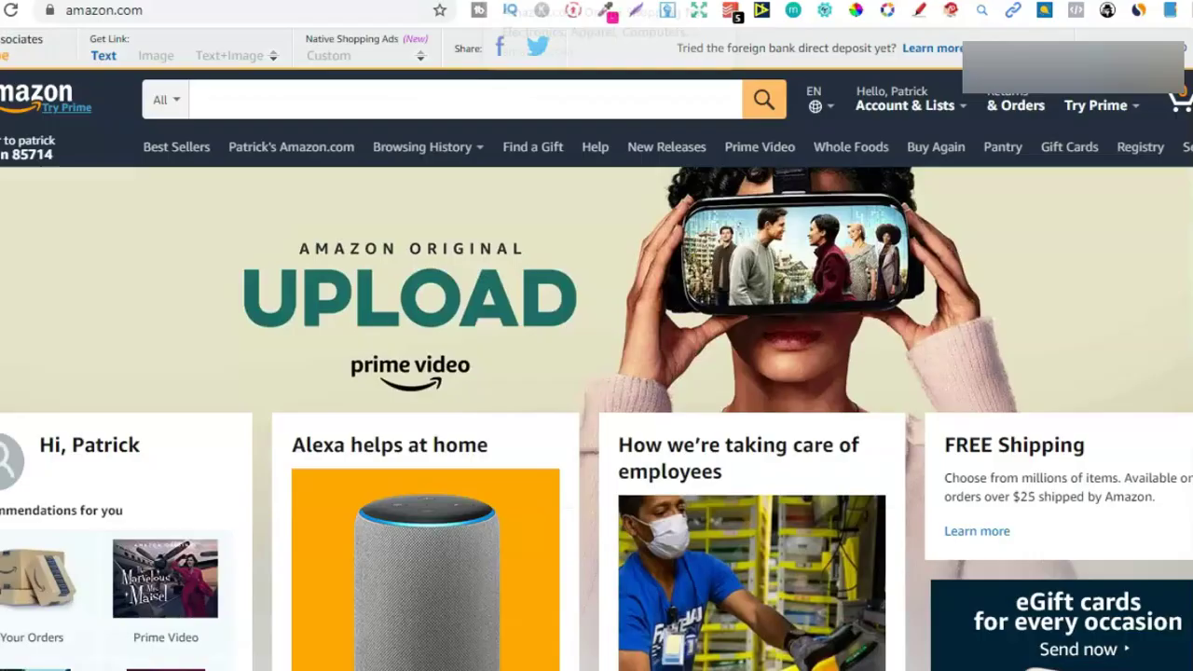
{"action": "left_click", "coordinate": [541, 10]}
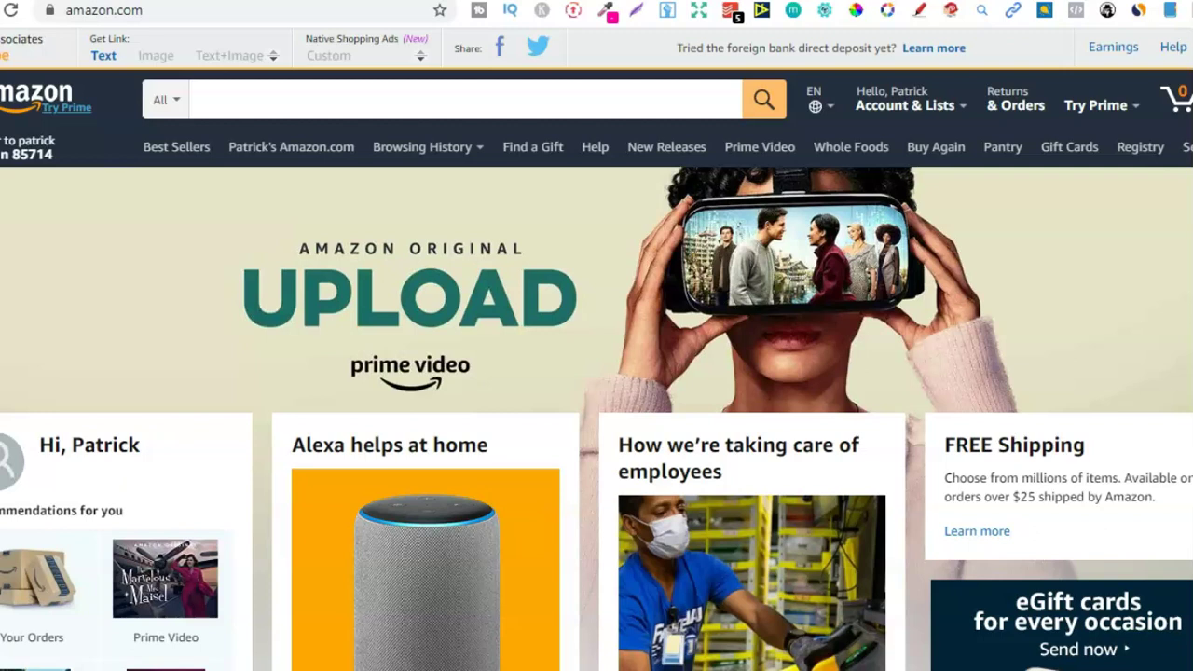
{"action": "left_click", "coordinate": [464, 95]}
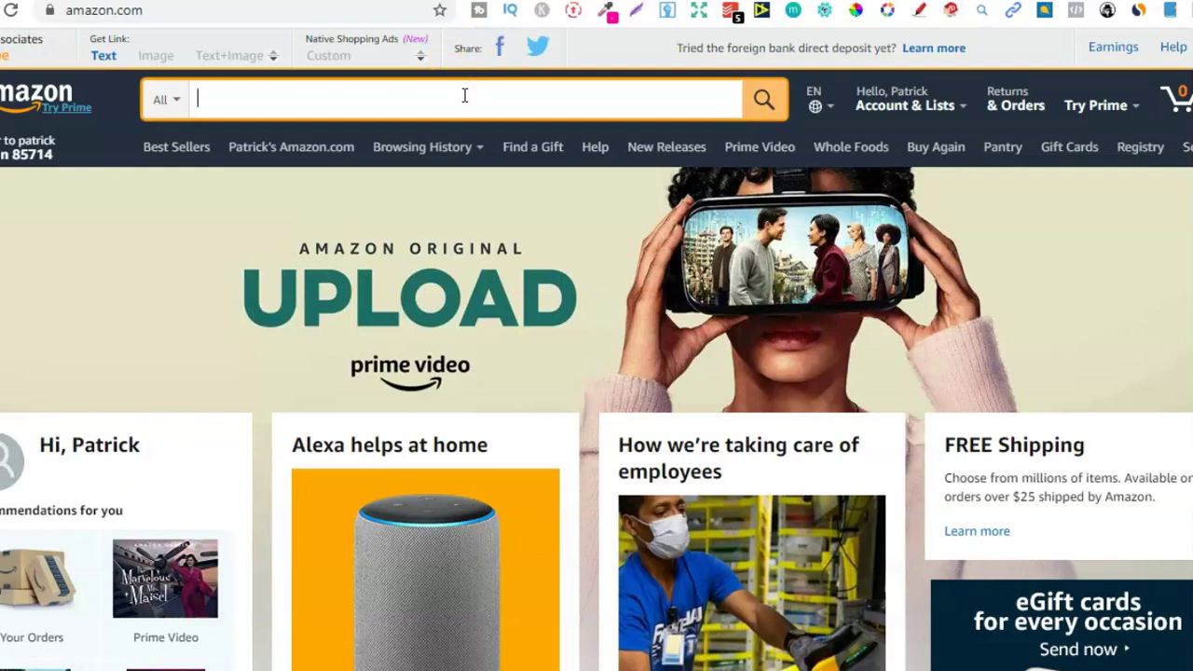
{"action": "type", "text": "nurse g"}
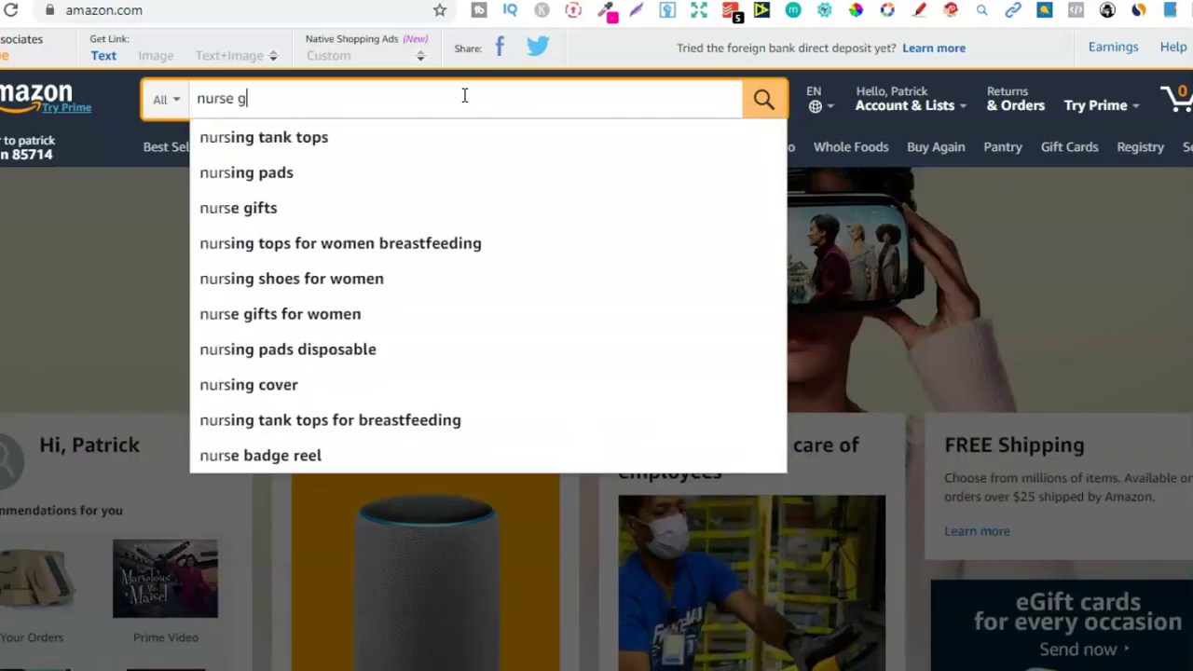
{"action": "type", "text": "ifts"}
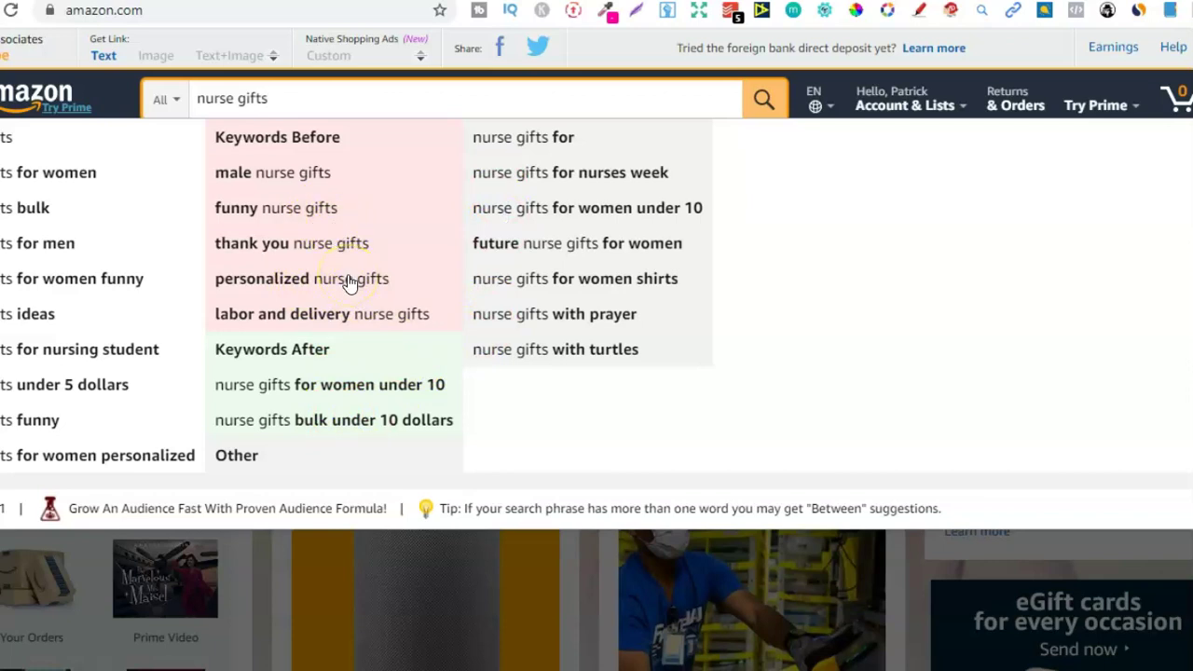
Step: Bring up a blank Notepad note, reposition its window over the Amazon page, and reopen the "nurse gifts" suggestions
{"action": "key", "text": "alt+Tab"}
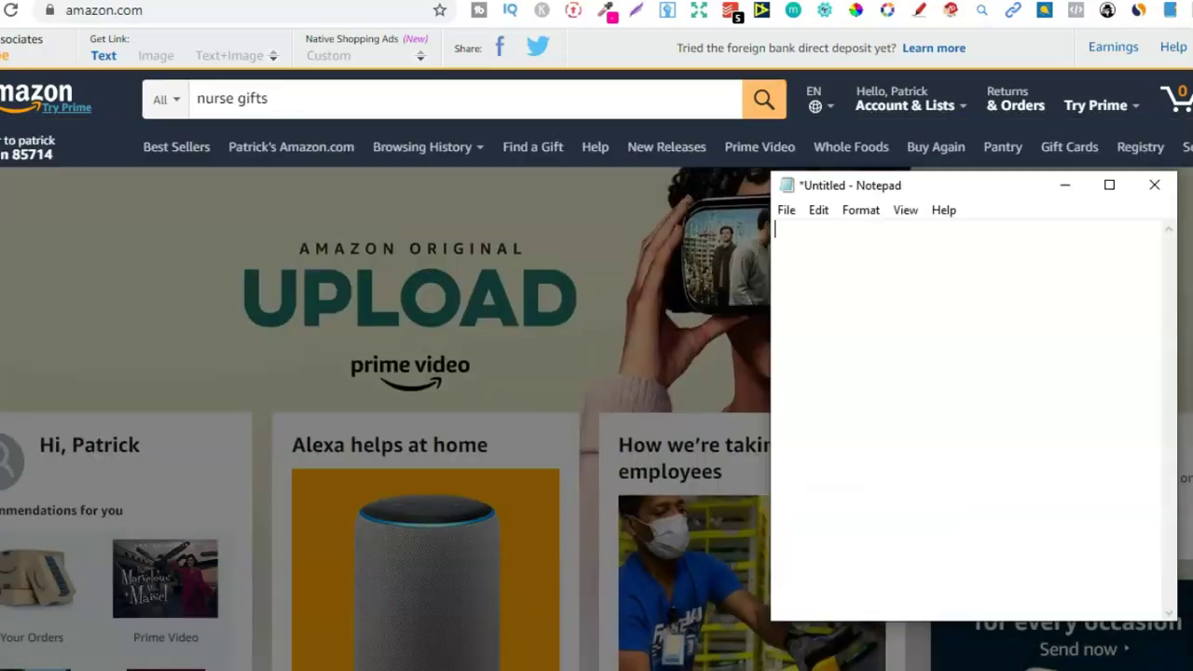
{"action": "left_click_drag", "start_coordinate": [994, 186], "coordinate": [878, 128]}
{"action": "left_click", "coordinate": [334, 95]}
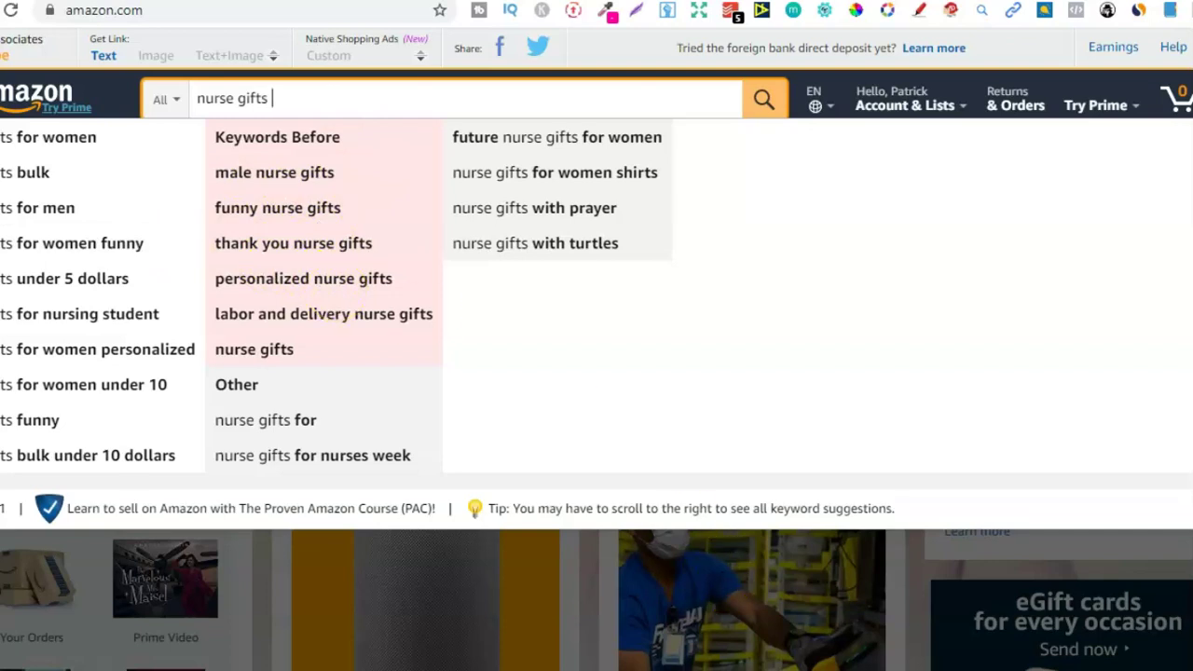
Step: Write "male nurese gifts" as the first keyword line in the Notepad note
{"action": "key", "text": "alt+Tab"}
{"action": "type", "text": "nausia"}
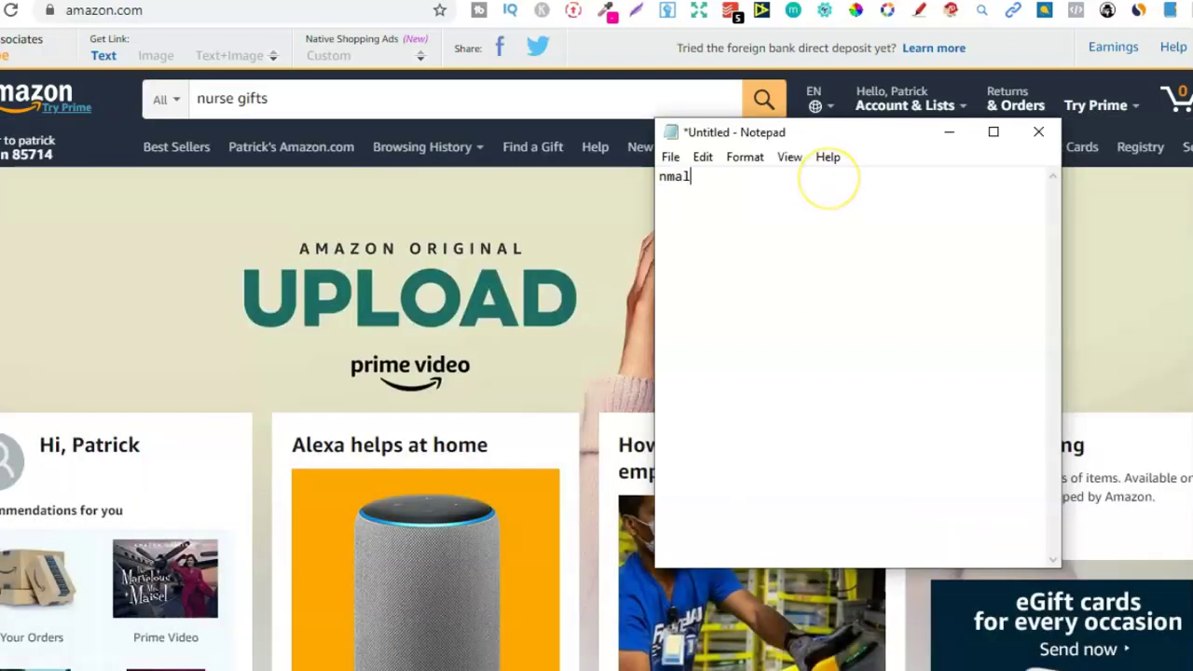
{"action": "key", "text": "BackSpace"}
{"action": "key", "text": "BackSpace"}
{"action": "key", "text": "BackSpace"}
{"action": "key", "text": "BackSpace"}
{"action": "key", "text": "BackSpace"}
{"action": "key", "text": "BackSpace"}
{"action": "type", "text": "male nurese gif"}
{"action": "key", "text": "BackSpace"}
{"action": "type", "text": "gifts"}
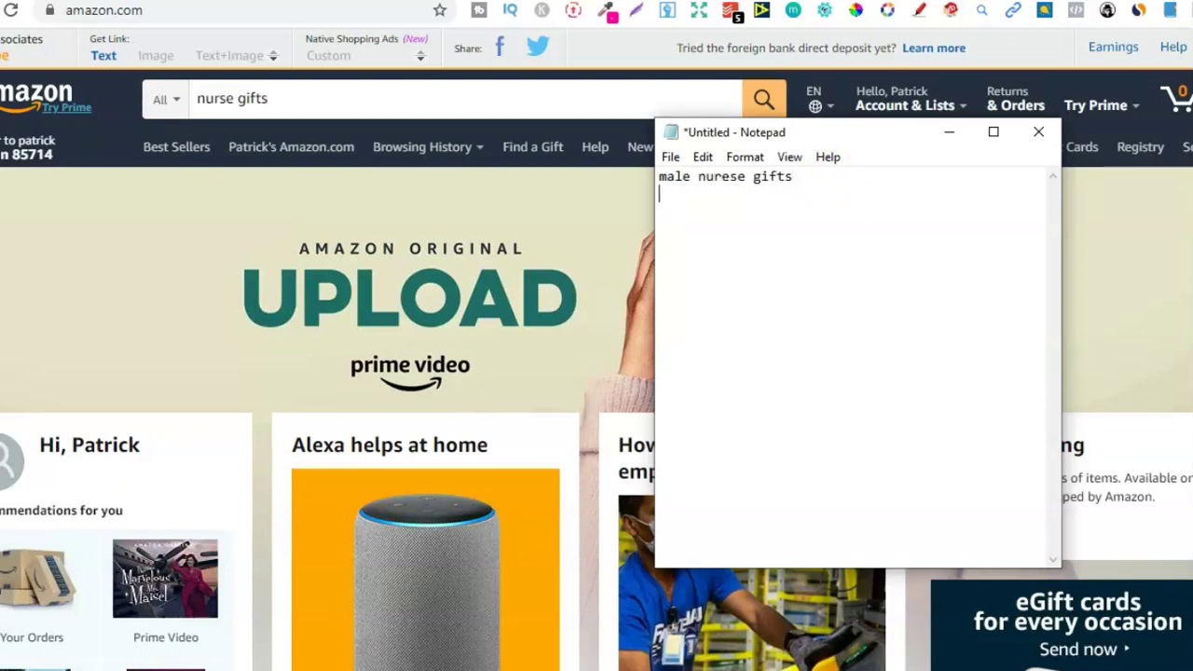
{"action": "key", "text": "Return"}
Step: Add "thank you nurse gifts" as the second keyword line in the note
{"action": "type", "text": "thank you nurse giftas"}
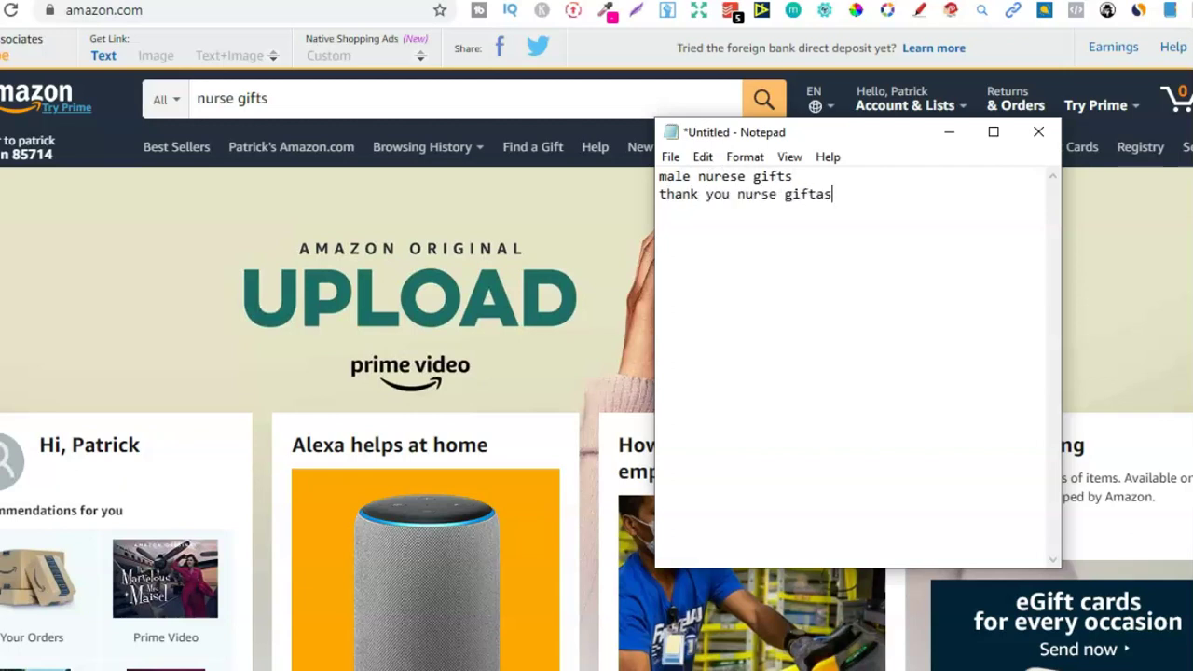
{"action": "key", "text": "BackSpace"}
{"action": "key", "text": "BackSpace"}
{"action": "type", "text": "s"}
{"action": "key", "text": "Return"}
Step: Check the Amazon suggestions again and add "funny nurse gifts" as the third keyword line in the Notepad note
{"action": "left_click", "coordinate": [354, 89]}
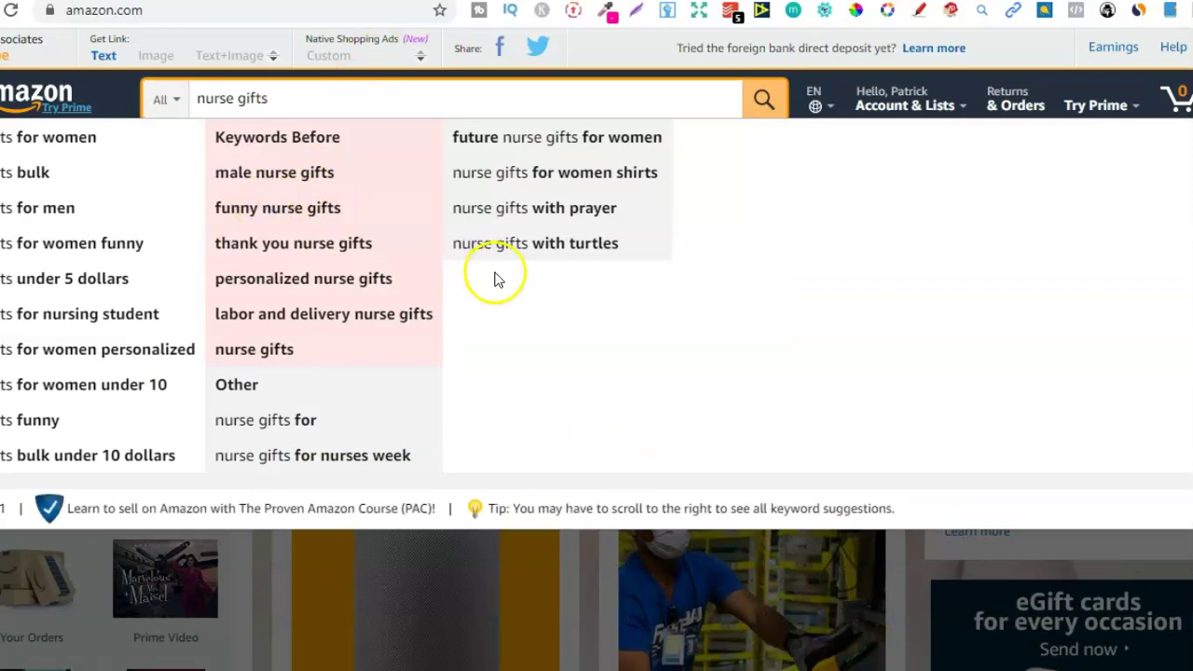
{"action": "key", "text": "alt+Tab"}
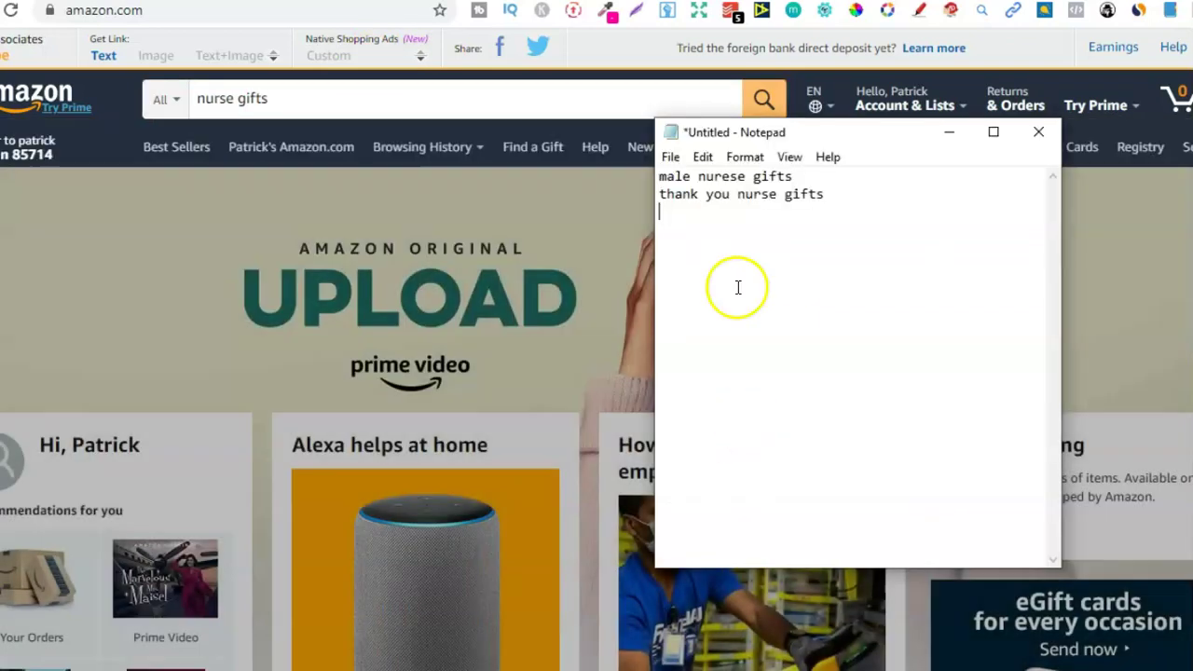
{"action": "type", "text": "funny nurse "}
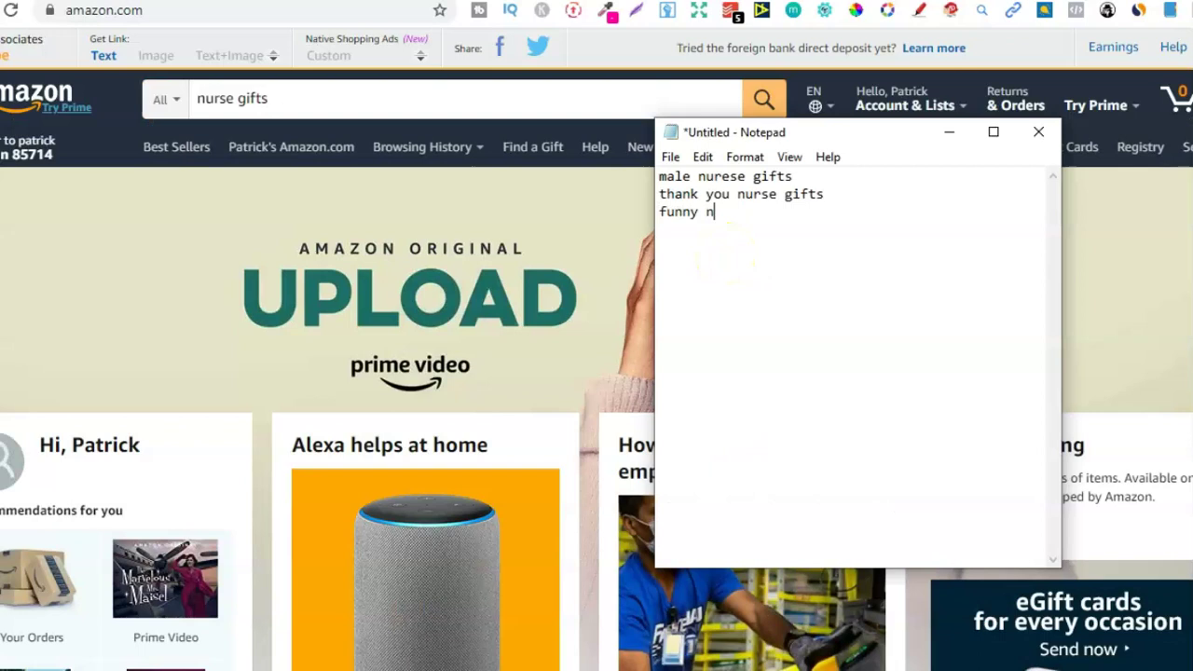
{"action": "type", "text": "gifts"}
Step: Replace the Amazon search term with "nurse journals" to view its keyword suggestions, and select the whole term
{"action": "left_click", "coordinate": [359, 105]}
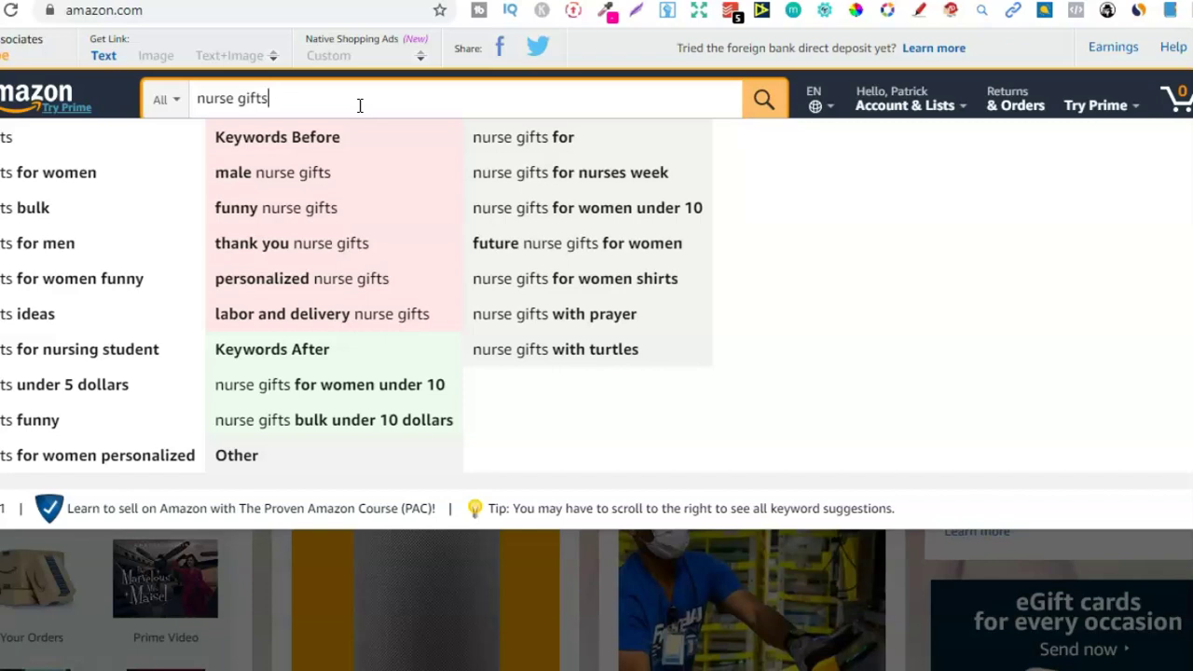
{"action": "key", "text": "BackSpace"}
{"action": "type", "text": "hournals"}
{"action": "key", "text": "BackSpace"}
{"action": "key", "text": "BackSpace"}
{"action": "key", "text": "BackSpace"}
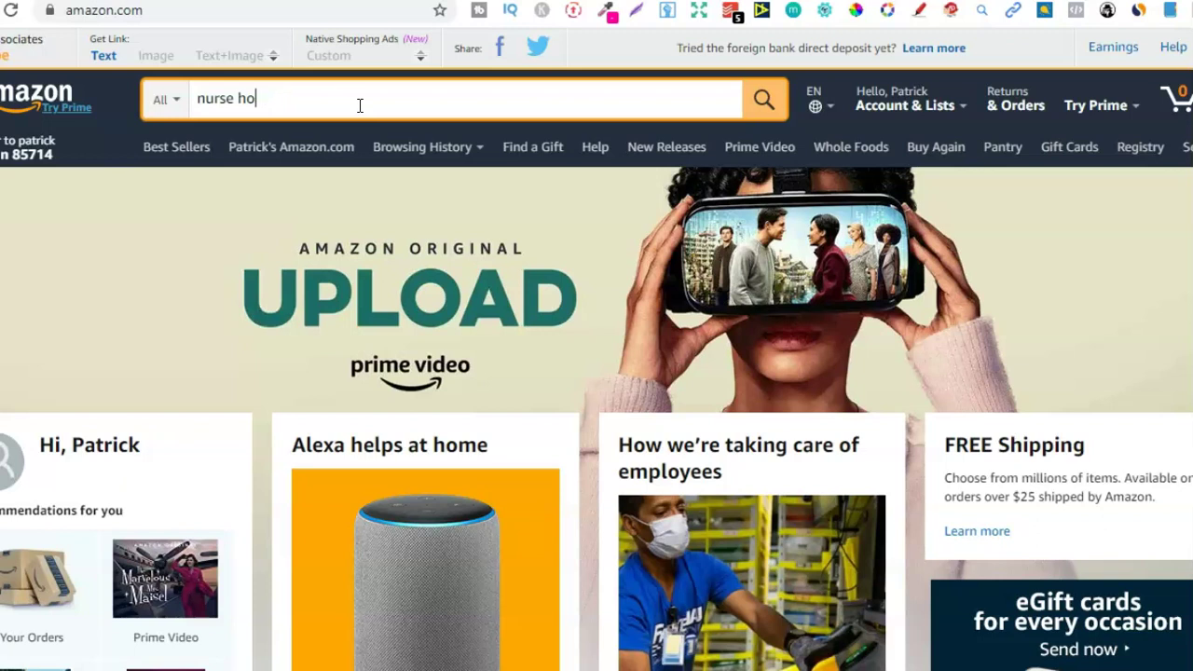
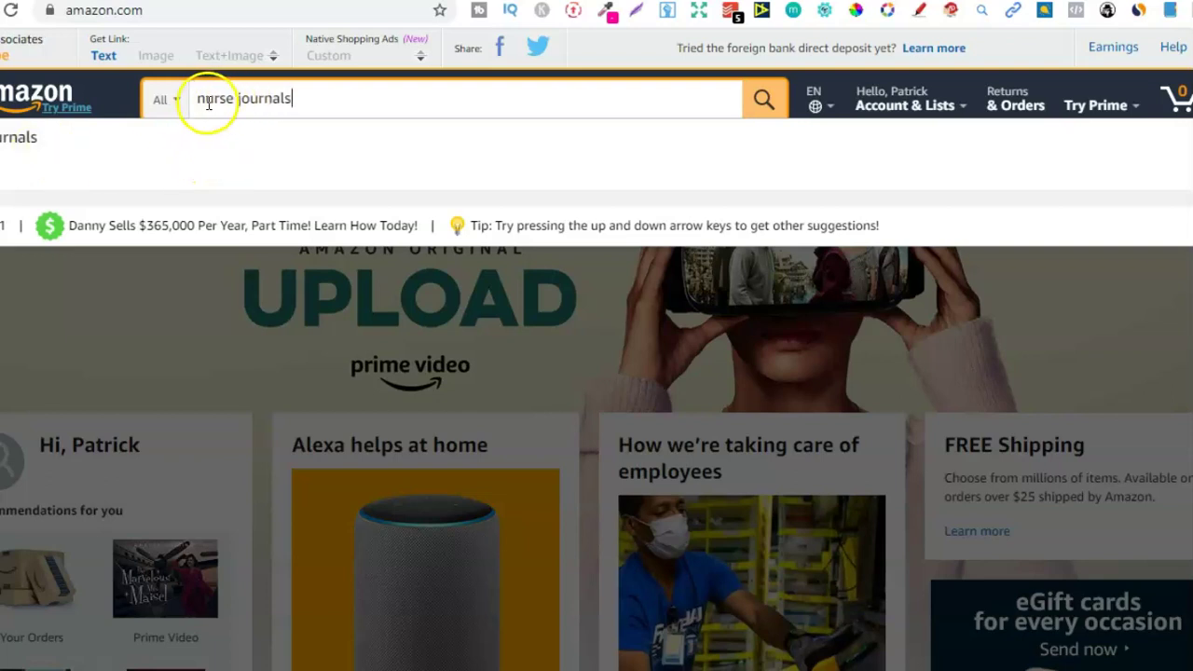
{"action": "left_click_drag", "start_coordinate": [195, 98], "coordinate": [300, 101]}
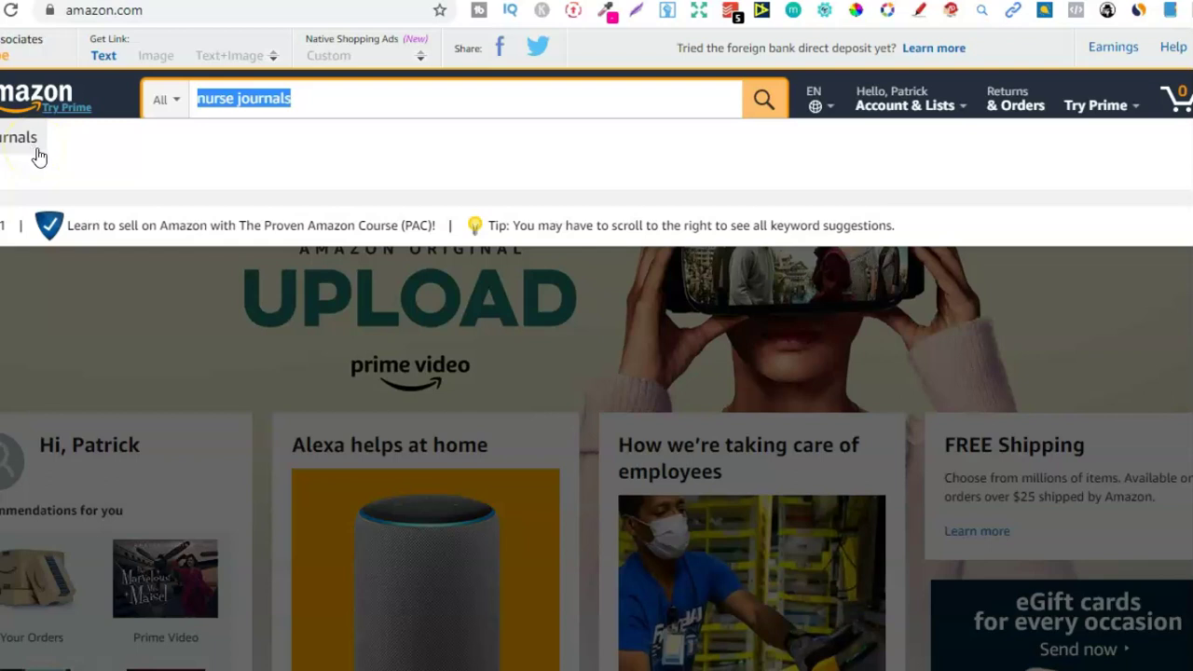
Step: Change the Amazon search term from "nurse journals" to "nurse pigs" to view its keyword suggestions
{"action": "left_click", "coordinate": [201, 101]}
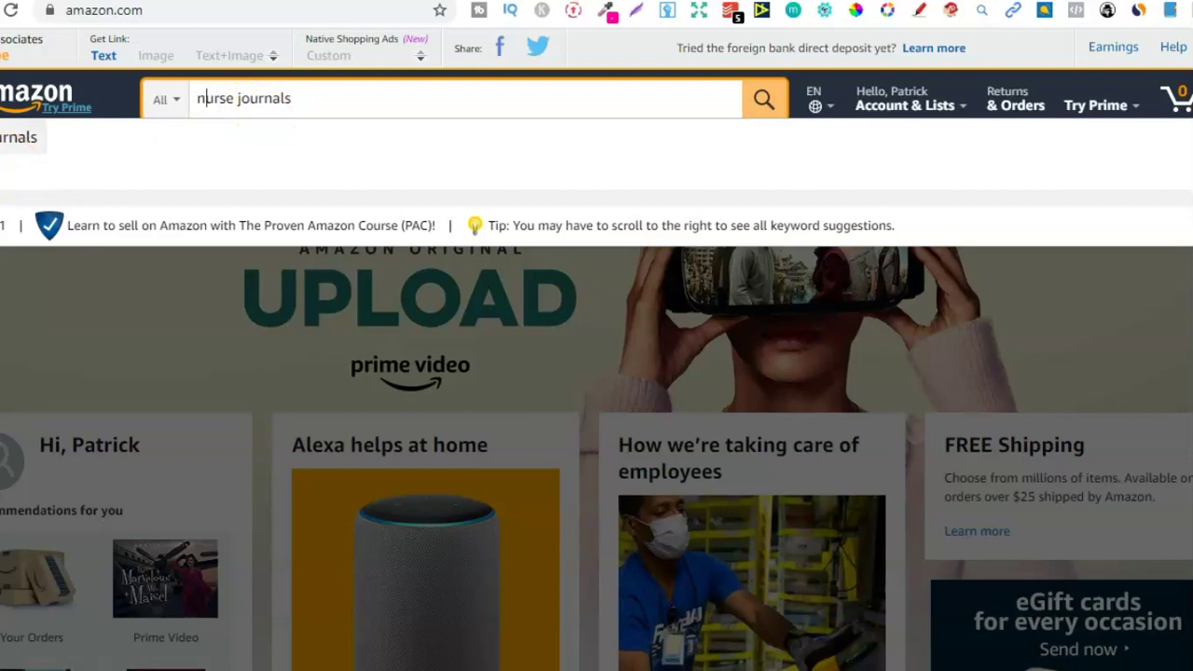
{"action": "left_click", "coordinate": [270, 98]}
{"action": "double_click", "coordinate": [270, 98]}
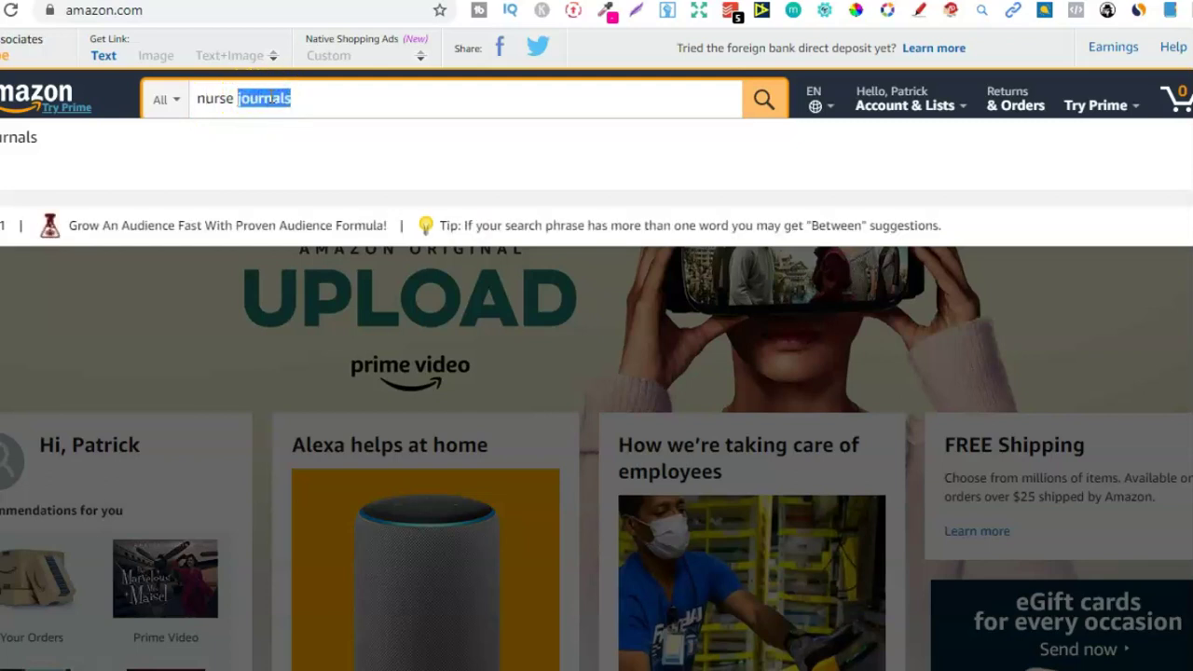
{"action": "type", "text": "pins"}
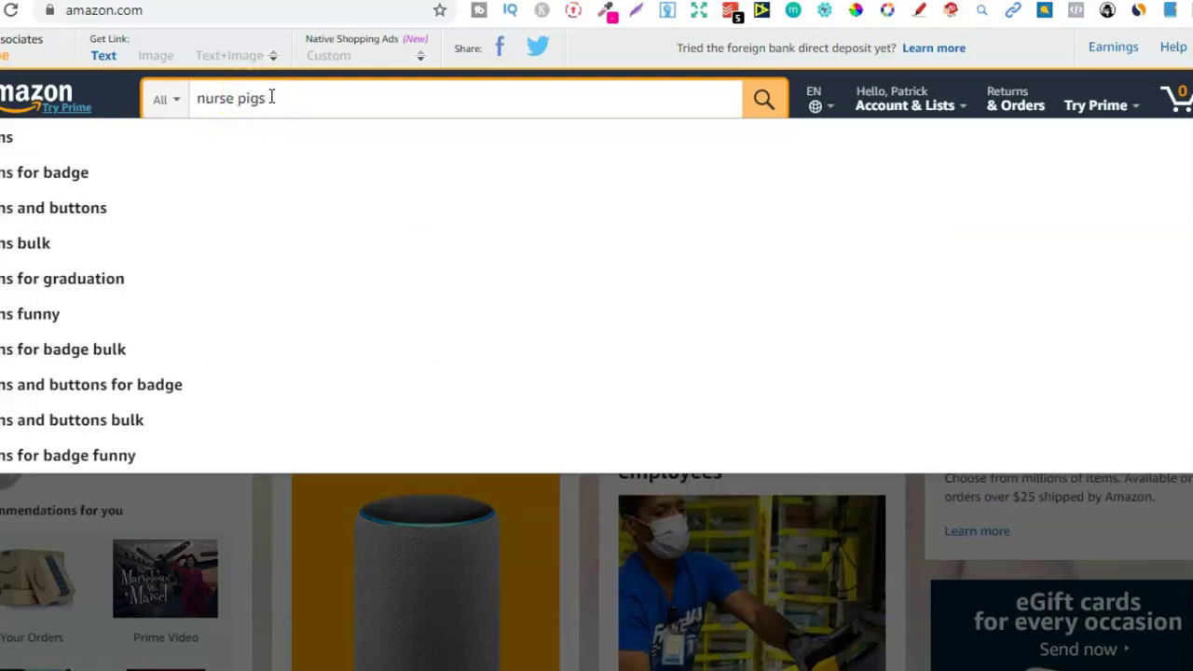
Step: Replace the second word of the search term with "chair" to view the "nurse chair" suggestions
{"action": "left_click", "coordinate": [263, 112]}
{"action": "key", "text": "BackSpace"}
{"action": "key", "text": "BackSpace"}
{"action": "key", "text": "BackSpace"}
{"action": "key", "text": "BackSpace"}
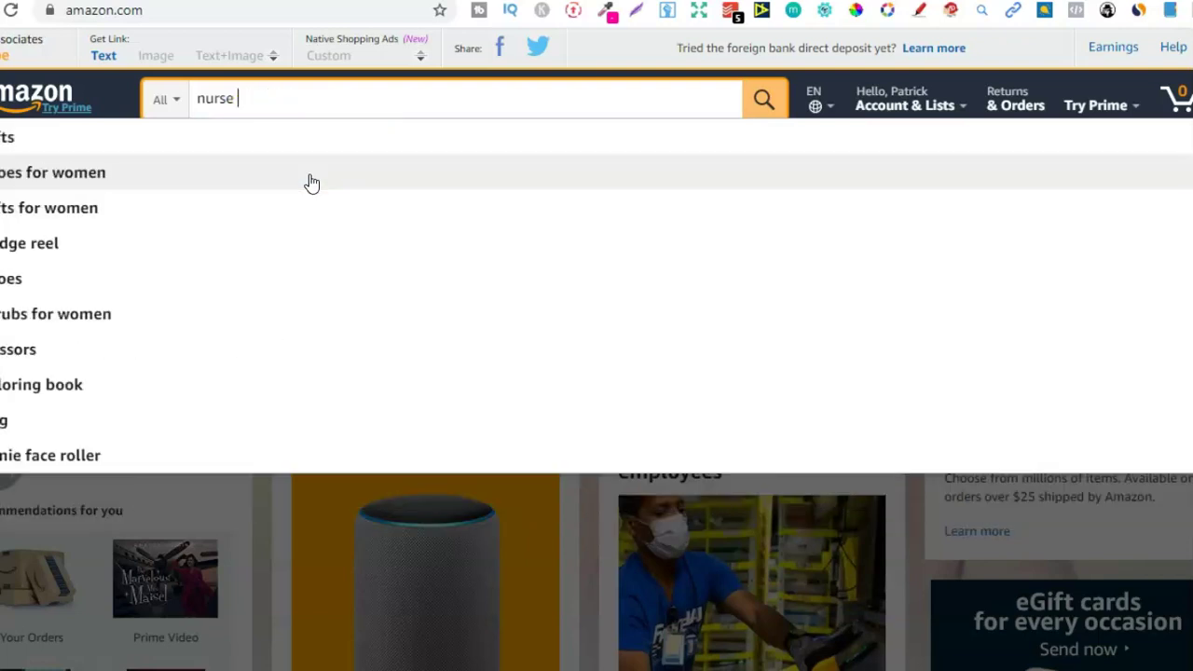
{"action": "type", "text": "chair"}
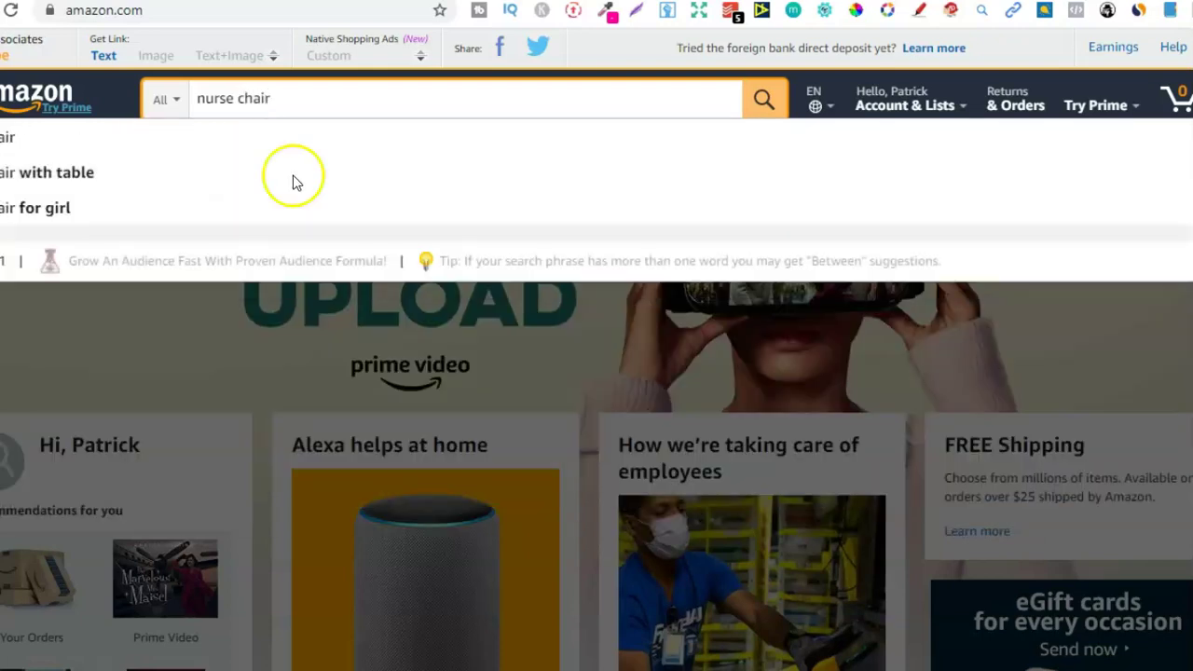
Step: Check the Amazon keyword suggestions for "nurse dog" and for "nurse tablet"
{"action": "key", "text": "BackSpace"}
{"action": "key", "text": "BackSpace"}
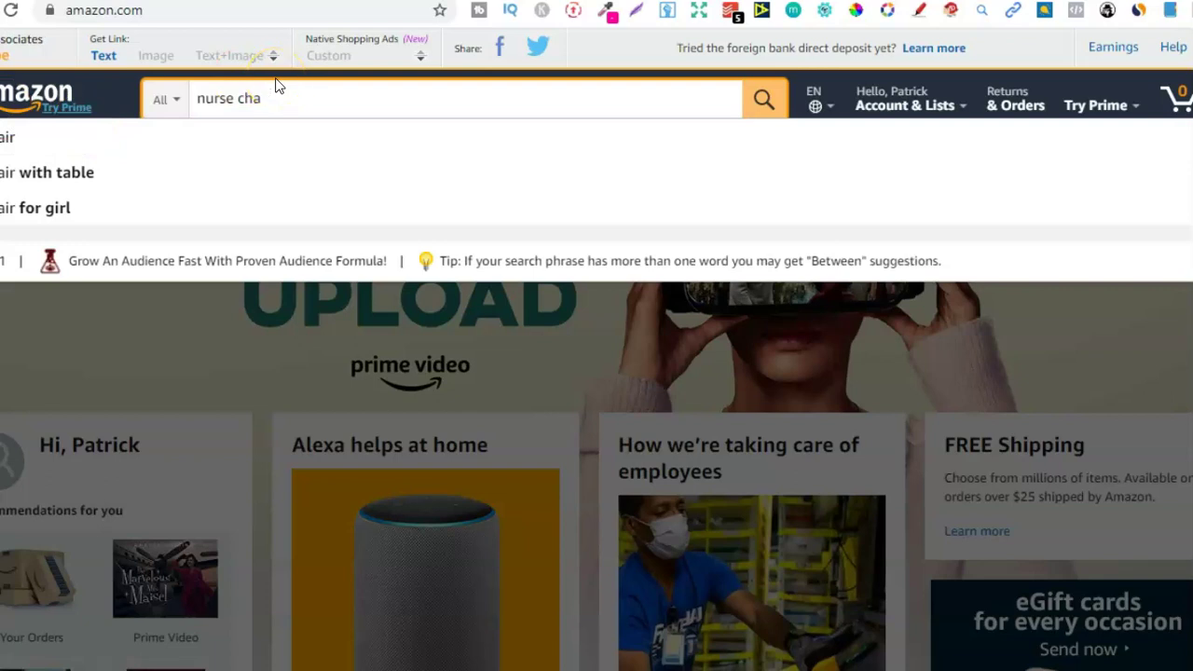
{"action": "key", "text": "BackSpace"}
{"action": "type", "text": "dog"}
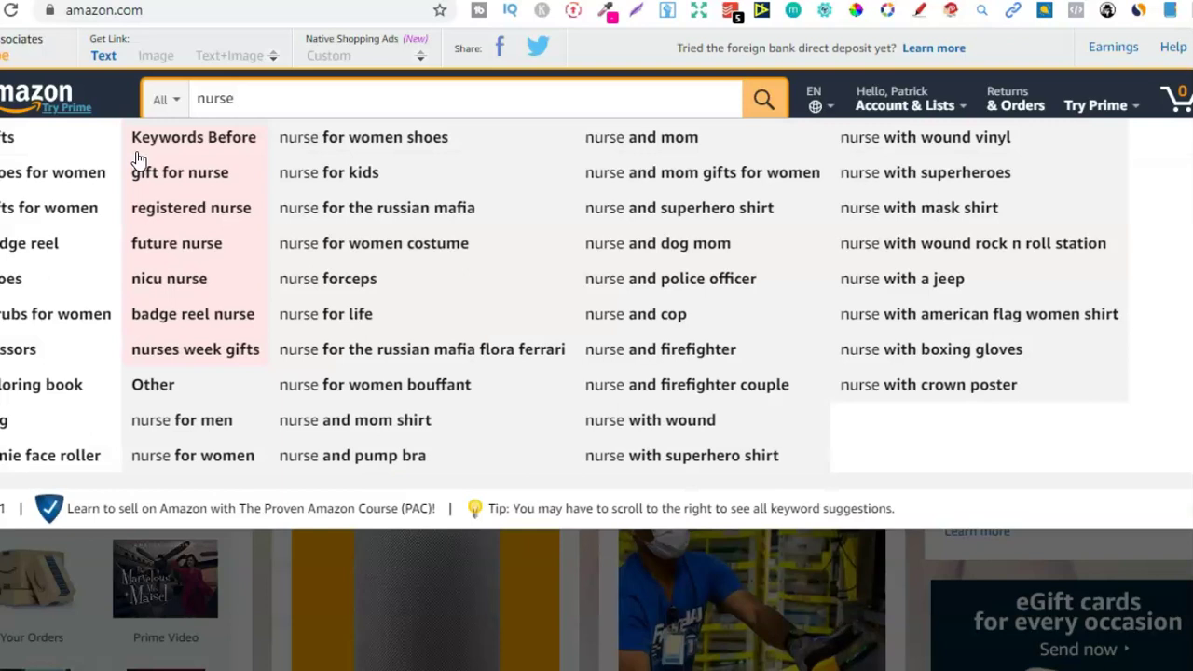
{"action": "type", "text": "tablet"}
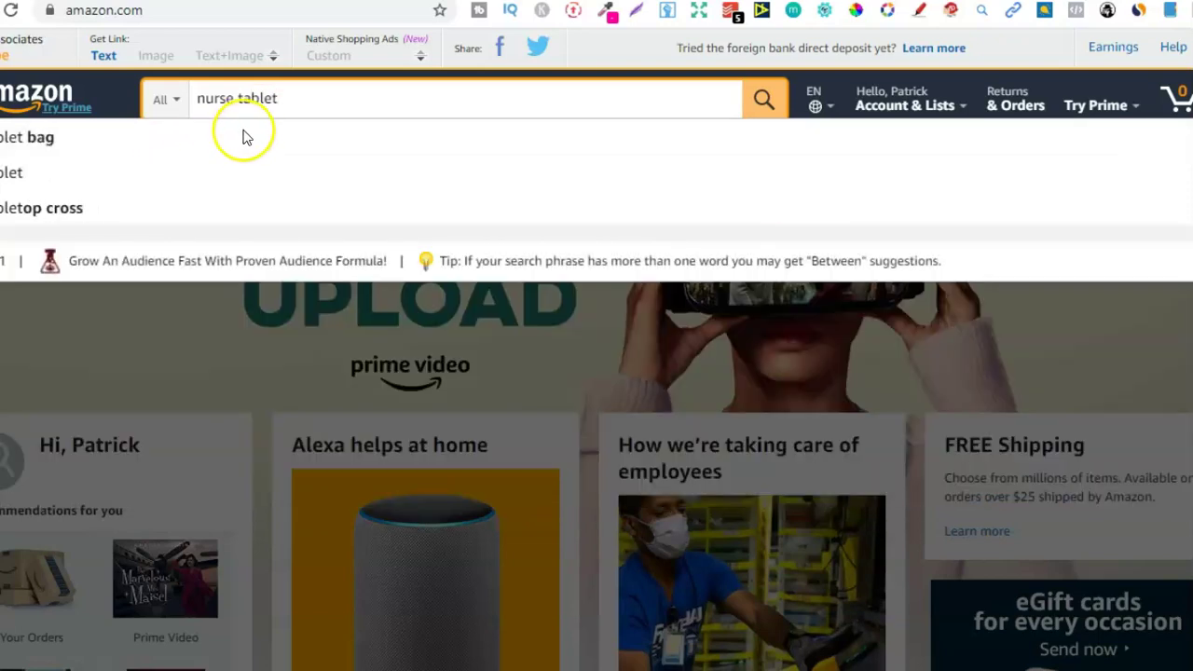
Step: Shorten the search term to "nurse" and review its expanded keyword suggestions
{"action": "key", "text": "BackSpace"}
{"action": "key", "text": "BackSpace"}
{"action": "key", "text": "BackSpace"}
{"action": "key", "text": "BackSpace"}
{"action": "key", "text": "BackSpace"}
{"action": "key", "text": "BackSpace"}
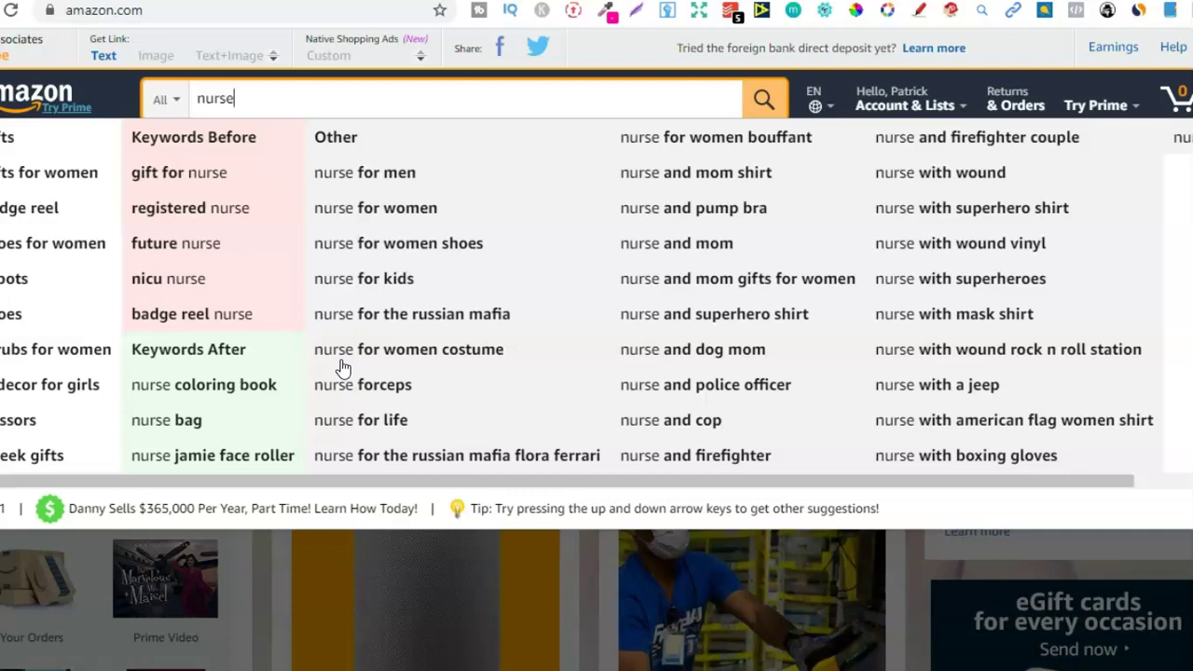
{"action": "left_click", "coordinate": [240, 96]}
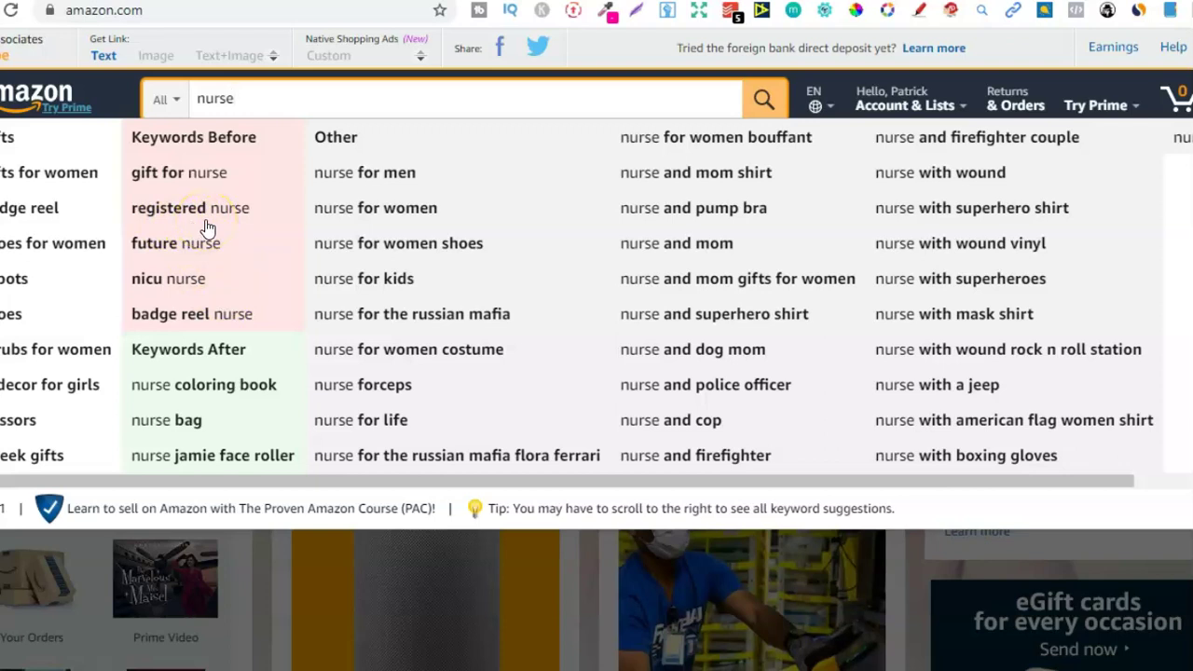
Step: Put "registered" in front of "nurse" in the search term and review its suggestions, checking the Notepad note in between
{"action": "left_click", "coordinate": [193, 99]}
{"action": "type", "text": "registered"}
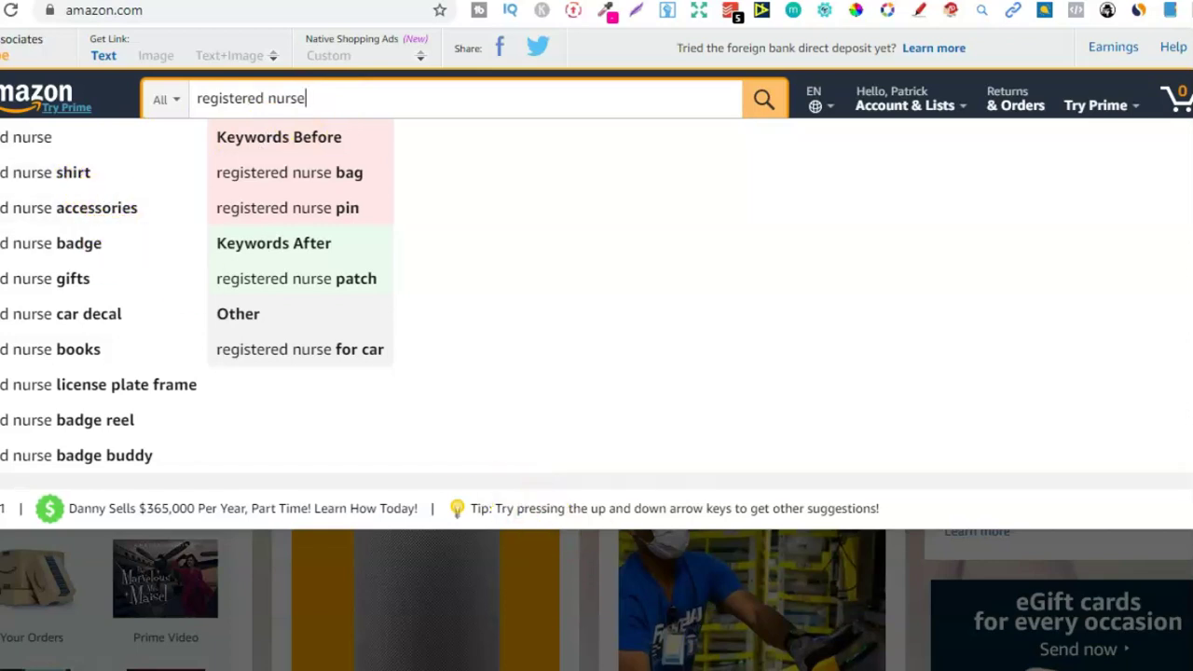
{"action": "left_click", "coordinate": [719, 568]}
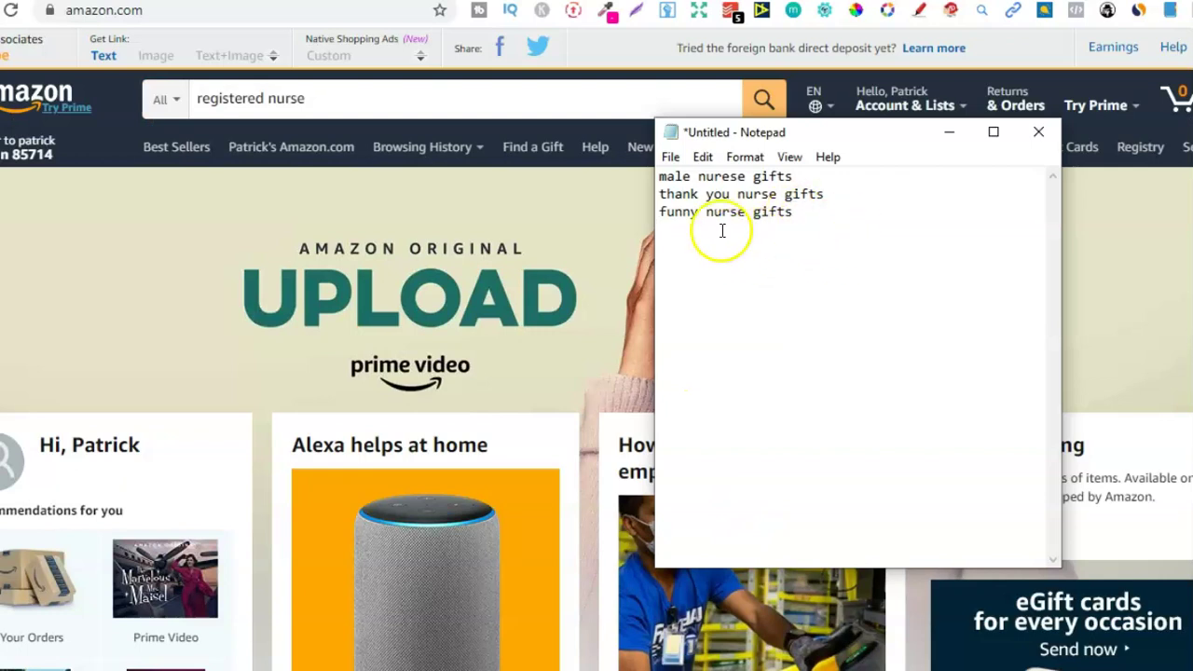
{"action": "left_click", "coordinate": [395, 100]}
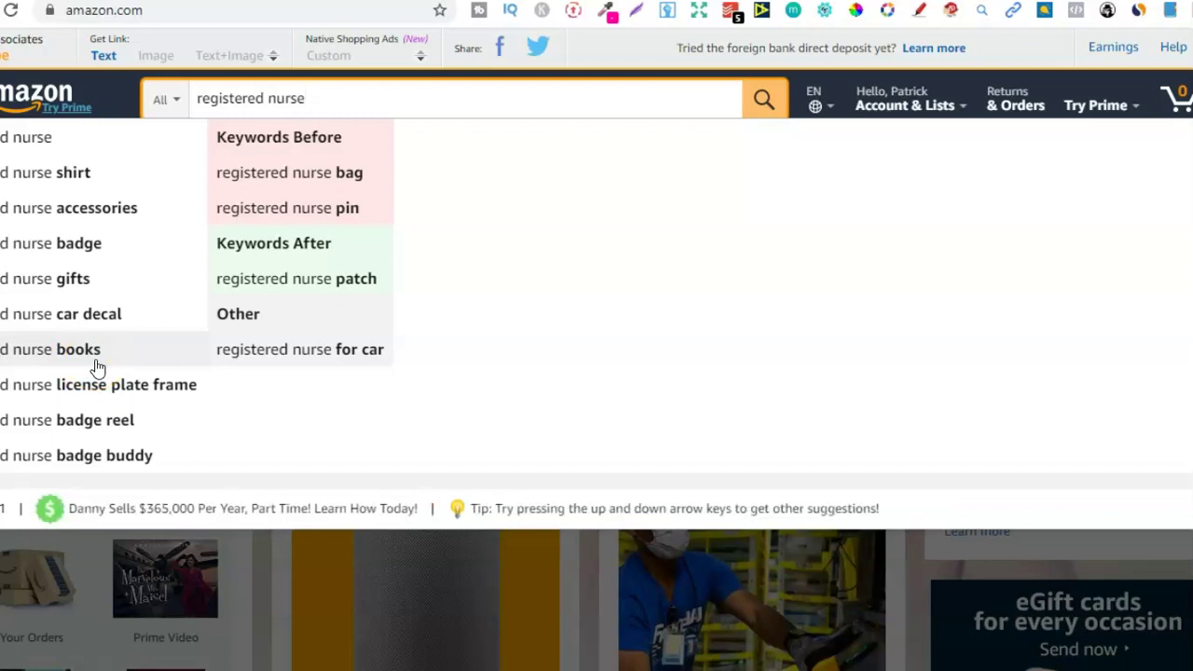
Step: Replace the search term "registered nurse" with "nurse"
{"action": "key", "text": "BackSpace"}
{"action": "key", "text": "BackSpace"}
{"action": "key", "text": "BackSpace"}
{"action": "key", "text": "BackSpace"}
{"action": "key", "text": "BackSpace"}
{"action": "key", "text": "BackSpace"}
{"action": "key", "text": "BackSpace"}
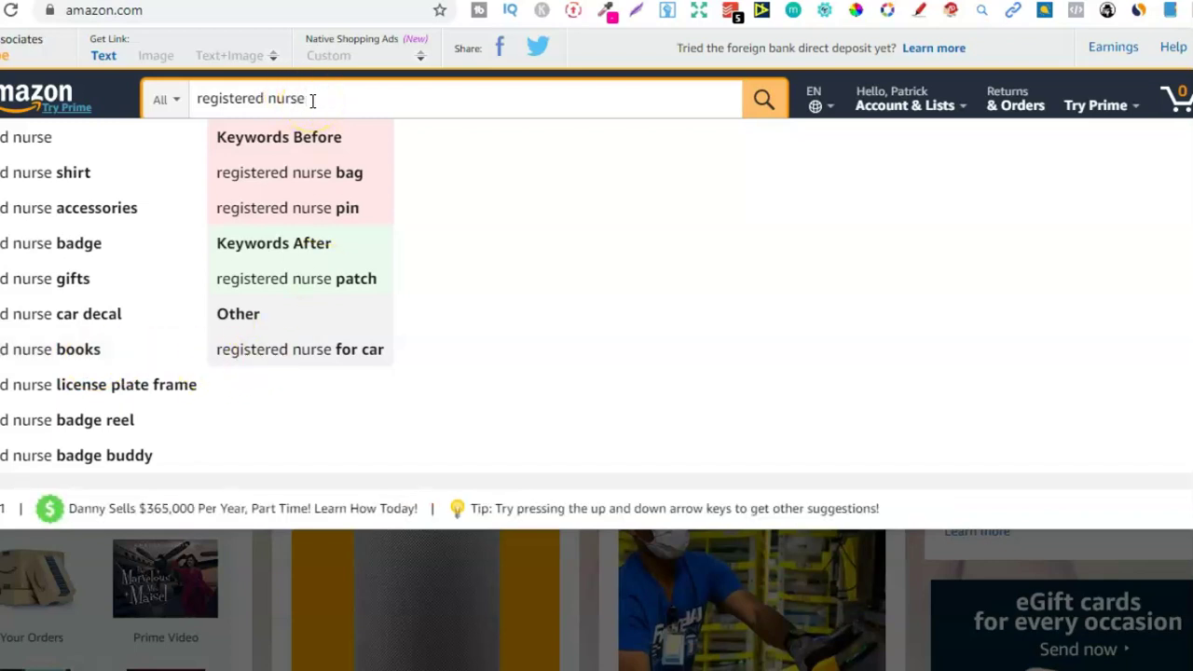
{"action": "key", "text": "BackSpace"}
{"action": "key", "text": "BackSpace"}
{"action": "key", "text": "BackSpace"}
{"action": "key", "text": "BackSpace"}
{"action": "key", "text": "BackSpace"}
{"action": "key", "text": "BackSpace"}
{"action": "key", "text": "BackSpace"}
{"action": "key", "text": "BackSpace"}
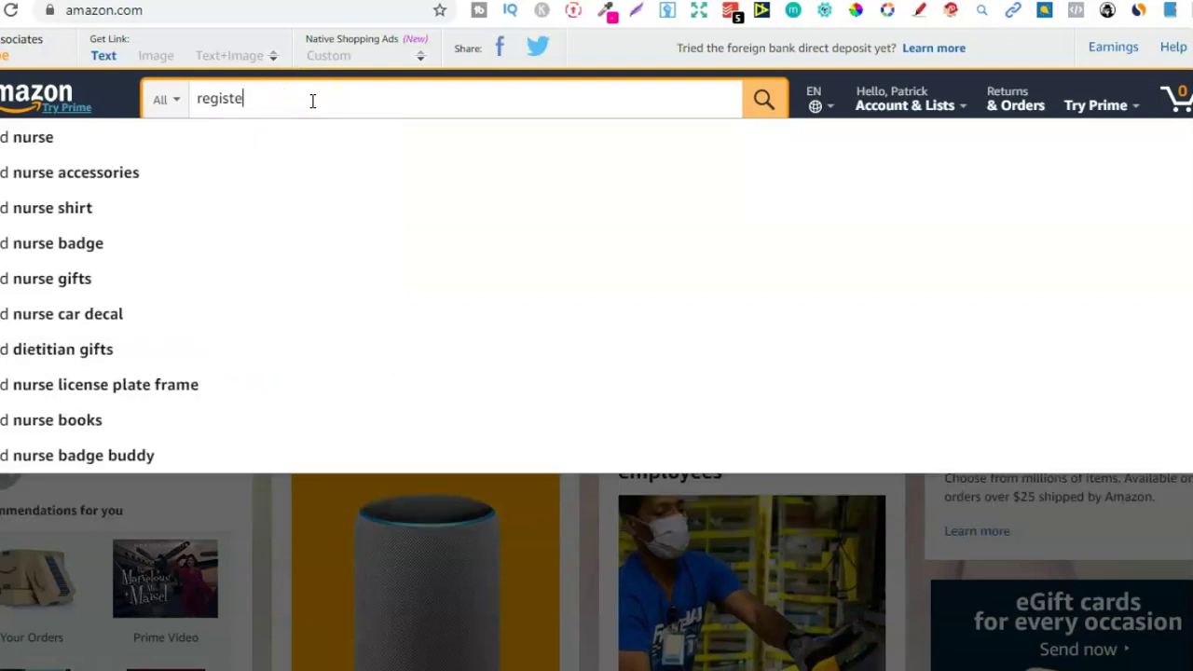
{"action": "key", "text": "BackSpace"}
{"action": "key", "text": "BackSpace"}
{"action": "type", "text": "nurse"}
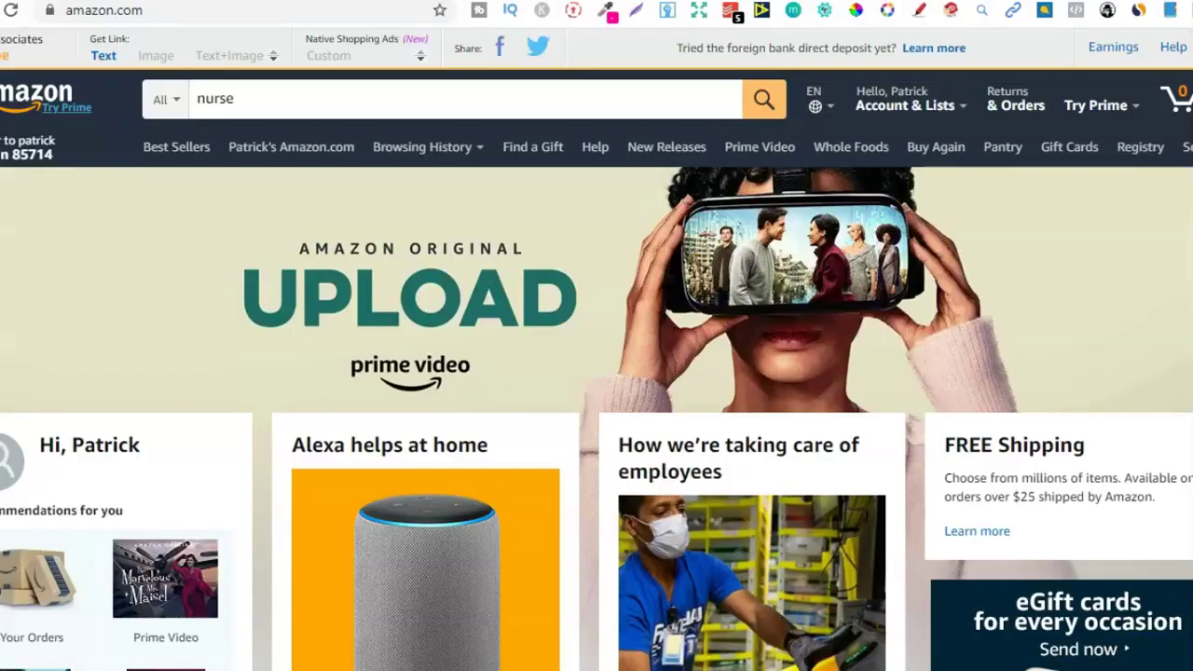
Step: Review the suggestions for "nurse" followed by a single letter, trying q, w, e and r one after another
{"action": "left_click", "coordinate": [207, 95]}
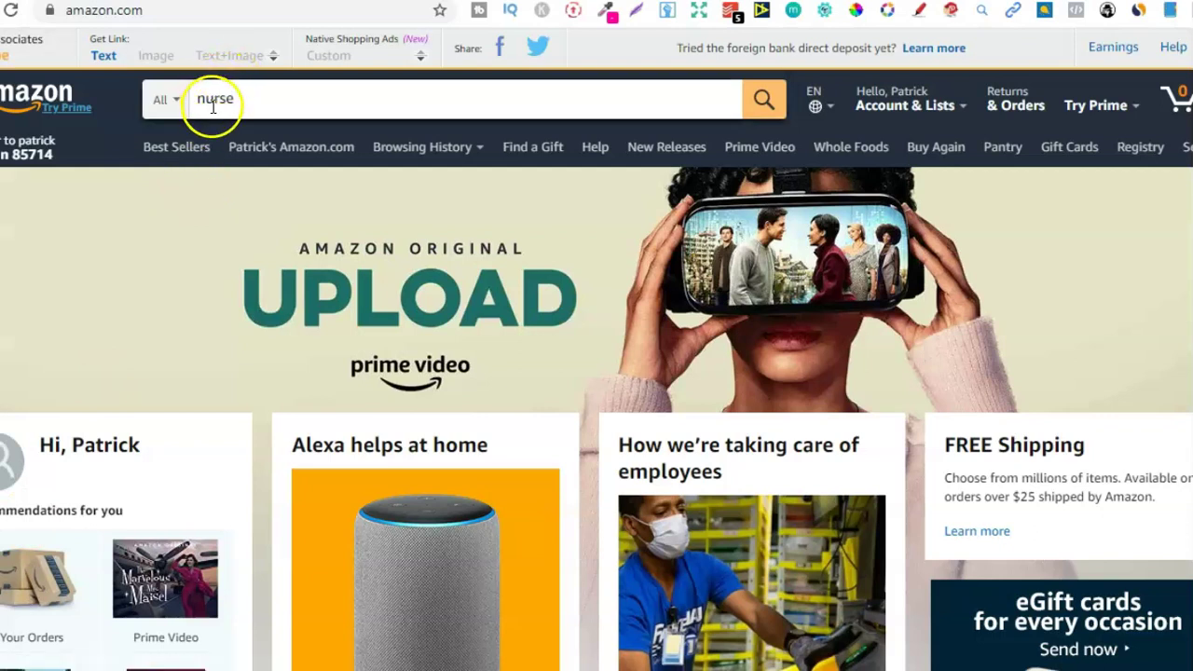
{"action": "left_click_drag", "start_coordinate": [198, 99], "coordinate": [233, 101]}
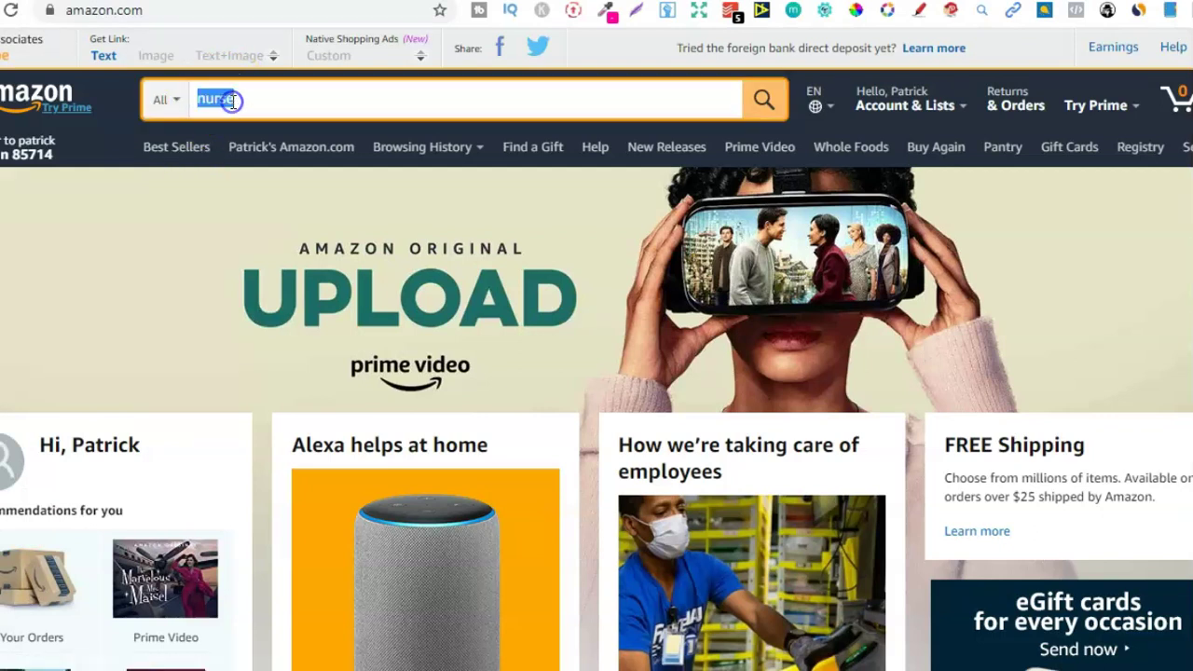
{"action": "left_click", "coordinate": [257, 99]}
{"action": "type", "text": "q"}
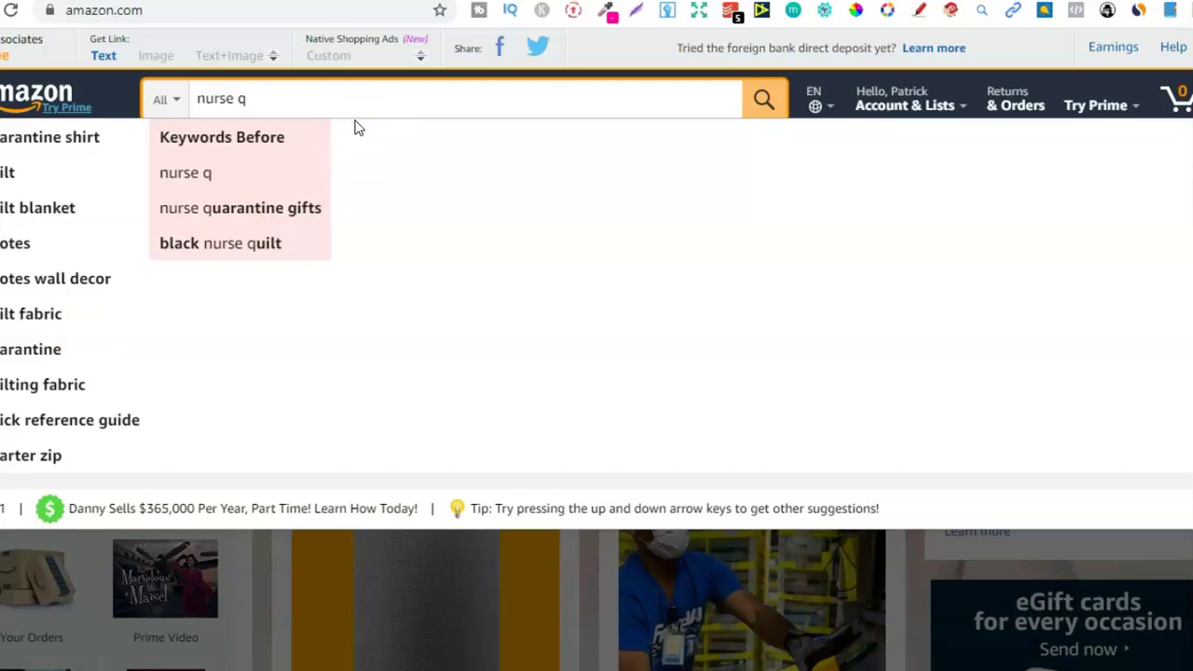
{"action": "key", "text": "BackSpace"}
{"action": "type", "text": "w"}
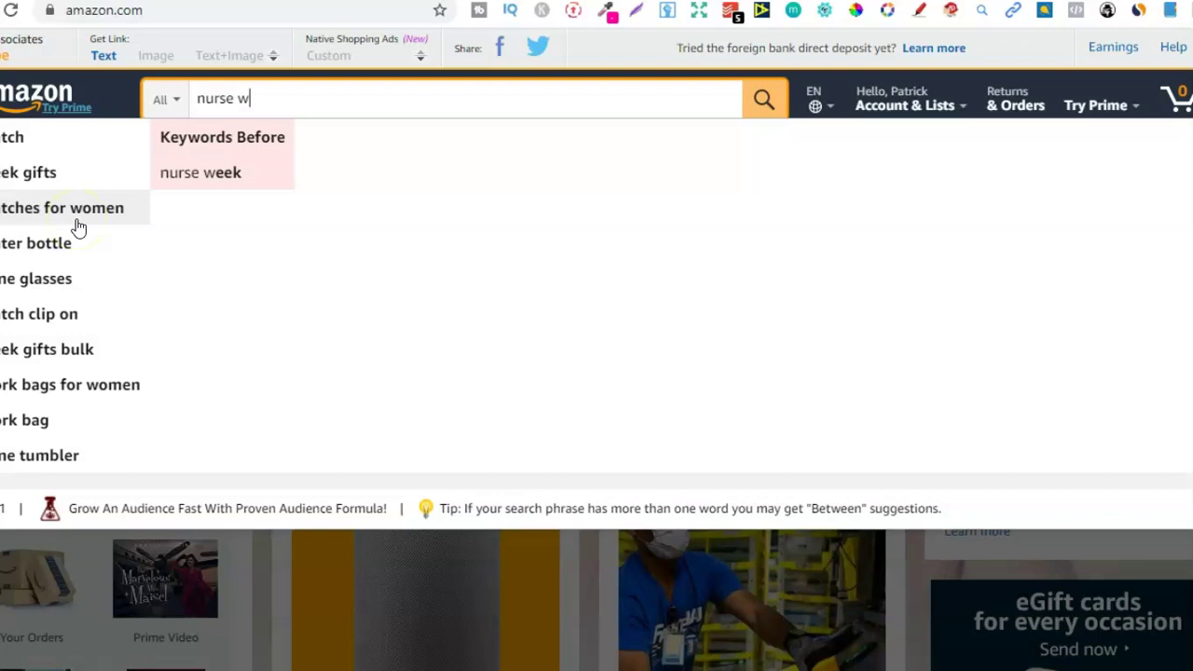
{"action": "key", "text": "BackSpace"}
{"action": "type", "text": "e"}
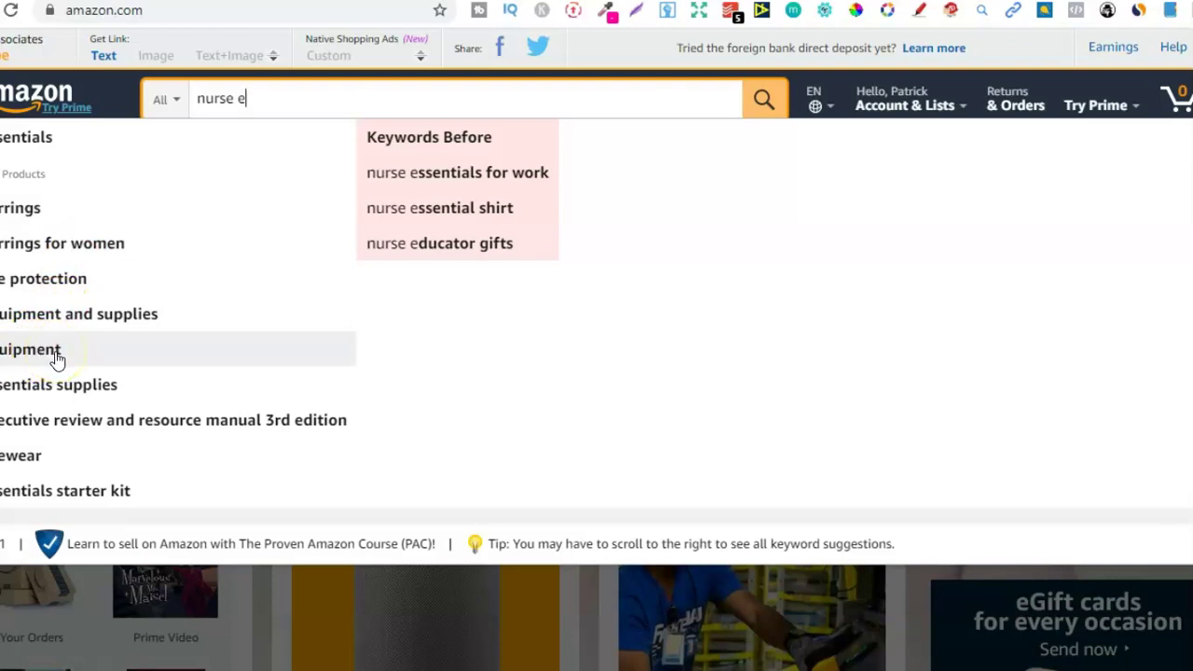
{"action": "key", "text": "BackSpace"}
{"action": "type", "text": "r"}
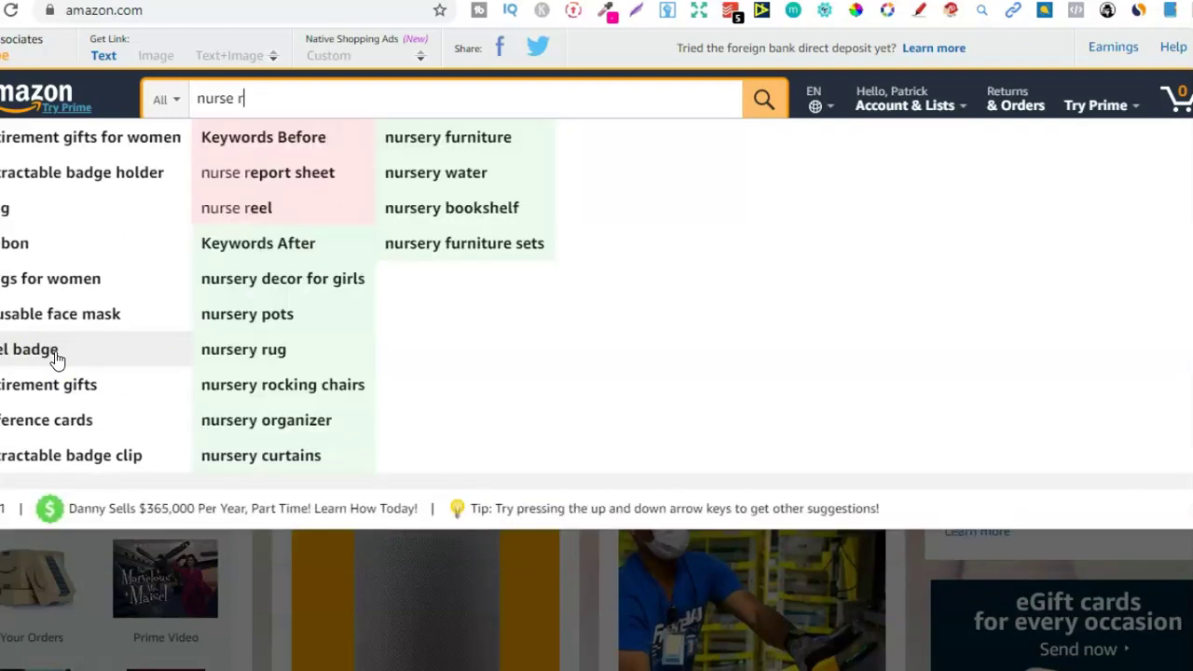
Step: Change the search term to "nurse gifts" and review its suggestions with the letters q, w and e appended in turn
{"action": "key", "text": "BackSpace"}
{"action": "type", "text": "gifts"}
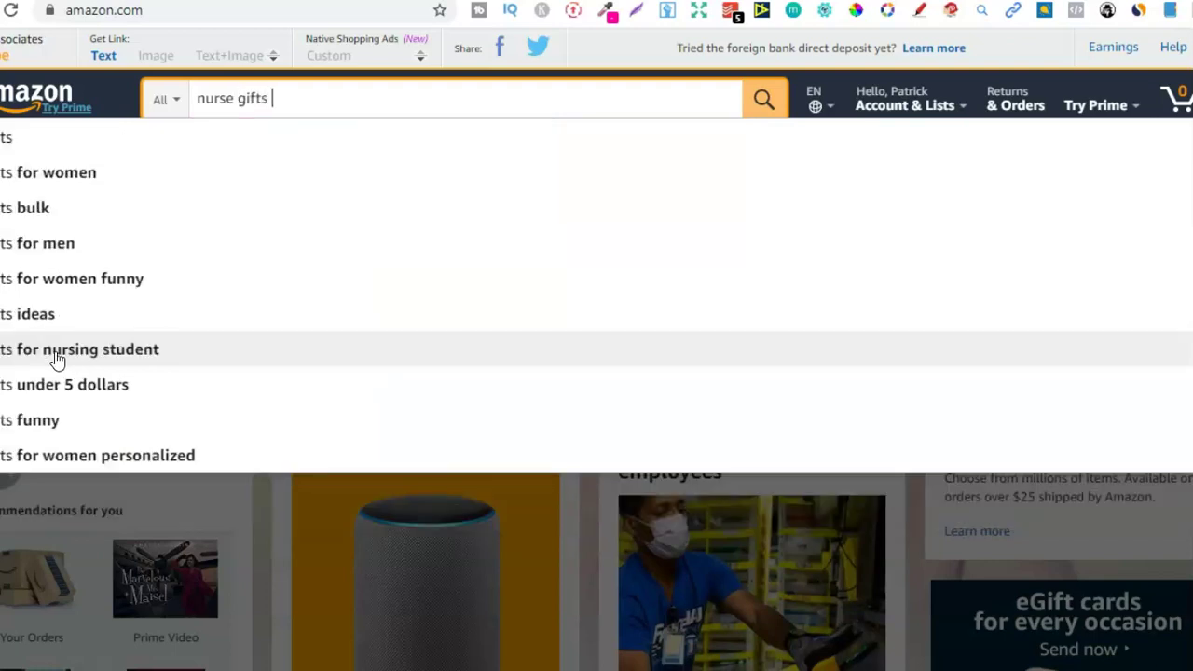
{"action": "type", "text": "q"}
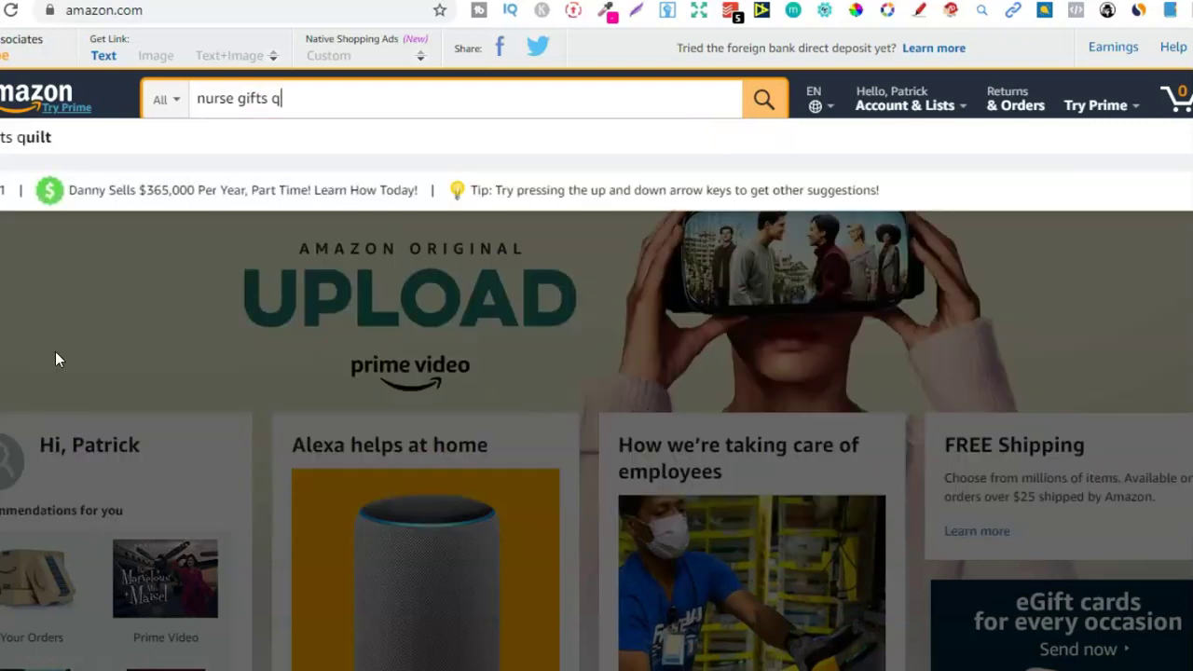
{"action": "key", "text": "BackSpace"}
{"action": "type", "text": "w"}
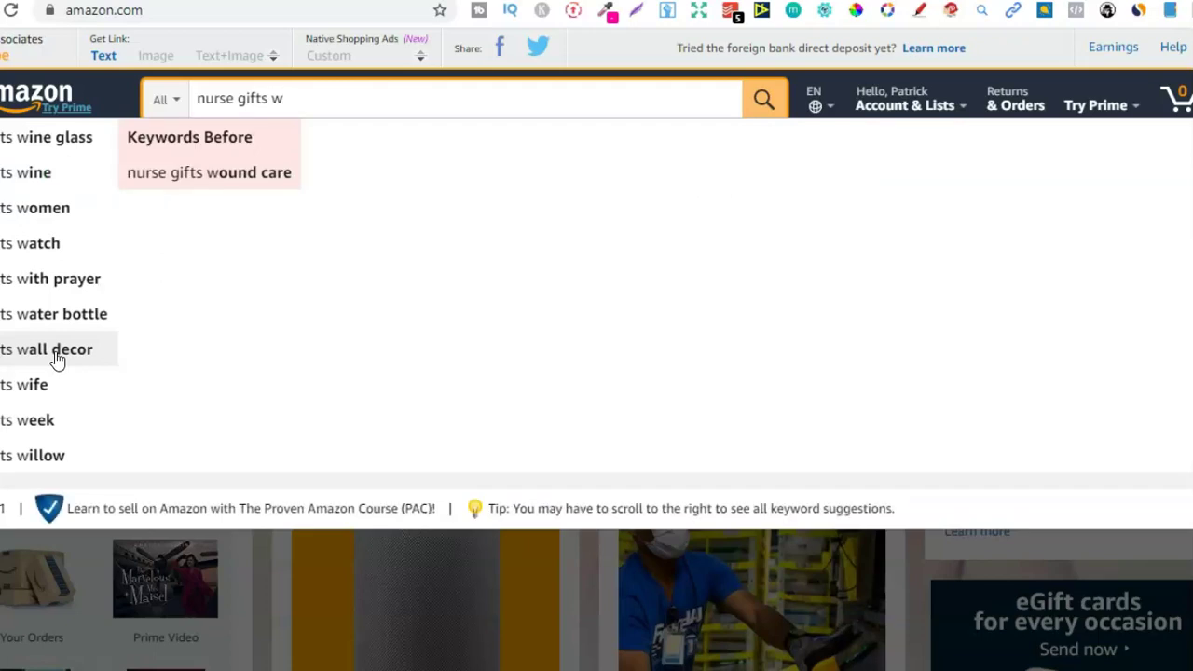
{"action": "key", "text": "BackSpace"}
{"action": "type", "text": "e"}
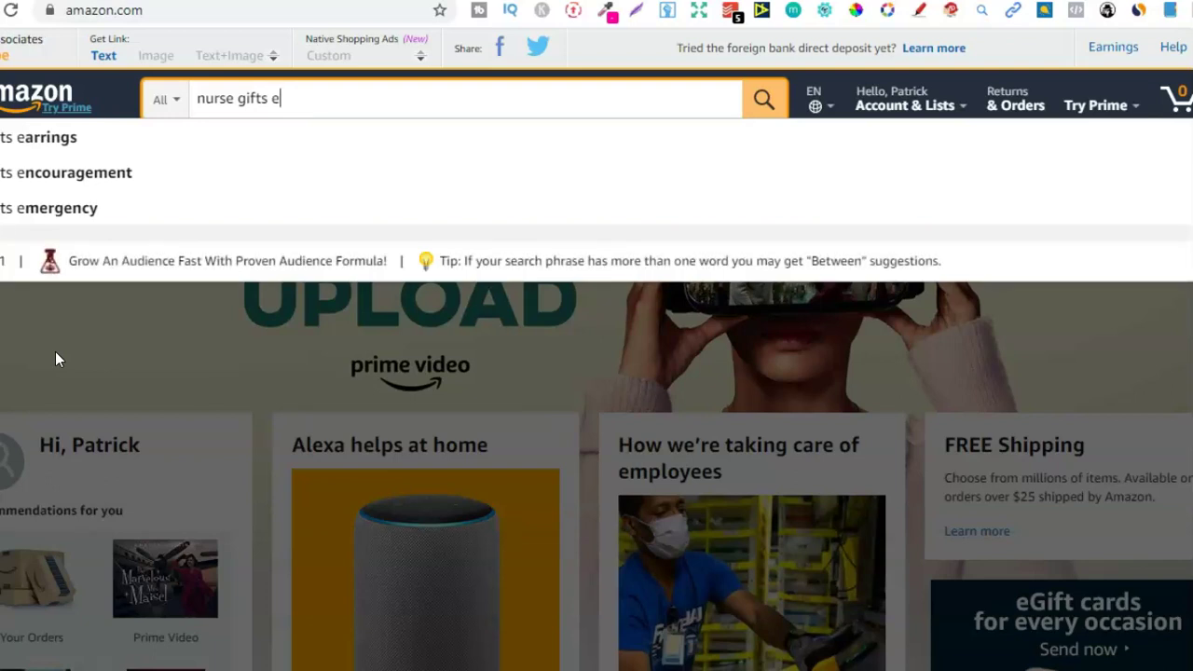
Step: Clear the whole Amazon search term and leave the search field
{"action": "key", "text": "BackSpace"}
{"action": "key", "text": "BackSpace"}
{"action": "key", "text": "BackSpace"}
{"action": "key", "text": "BackSpace"}
{"action": "key", "text": "BackSpace"}
{"action": "key", "text": "BackSpace"}
{"action": "key", "text": "BackSpace"}
{"action": "key", "text": "BackSpace"}
{"action": "key", "text": "BackSpace"}
{"action": "key", "text": "BackSpace"}
{"action": "key", "text": "BackSpace"}
{"action": "key", "text": "BackSpace"}
{"action": "key", "text": "BackSpace"}
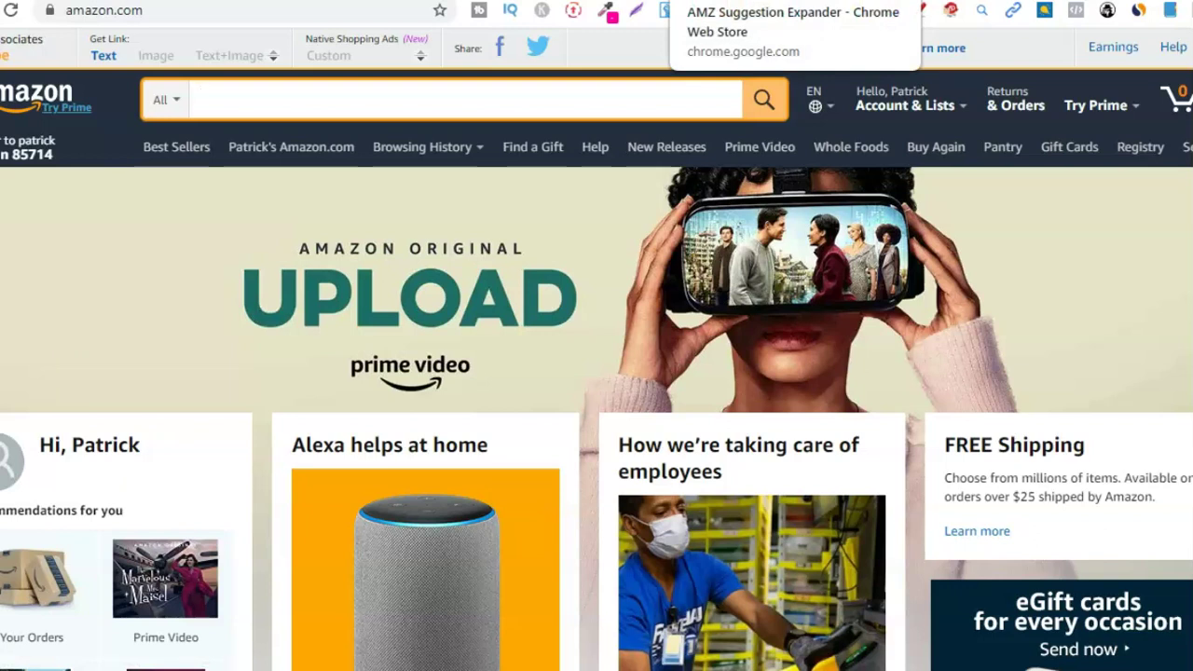
{"action": "left_click", "coordinate": [205, 242]}
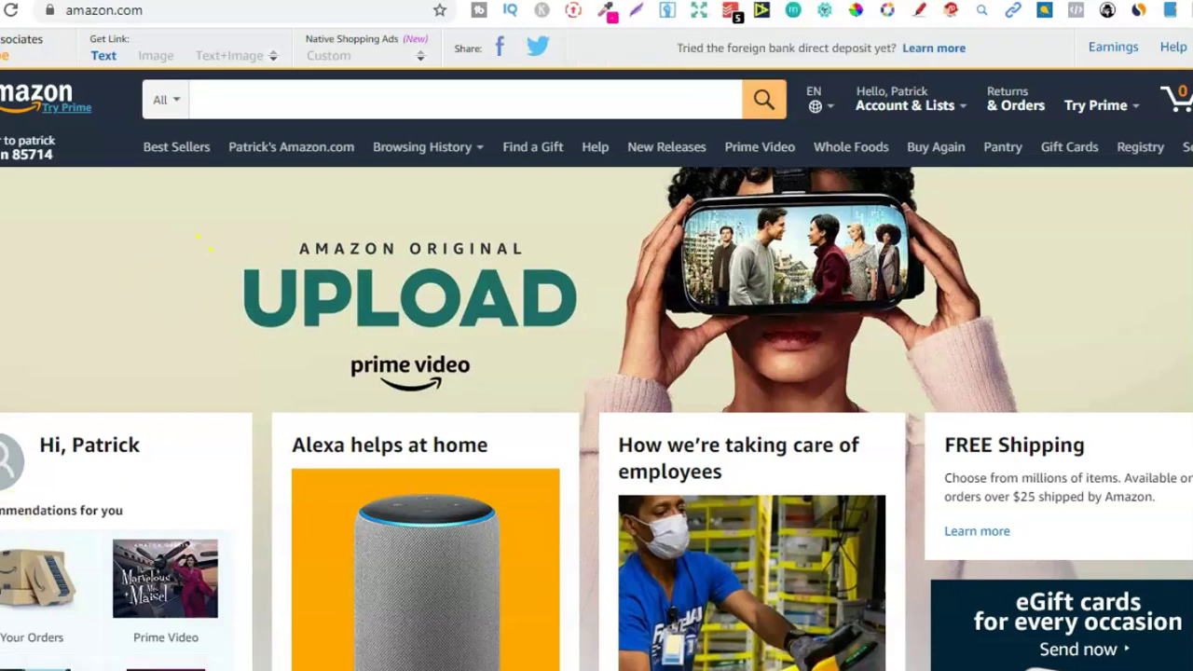